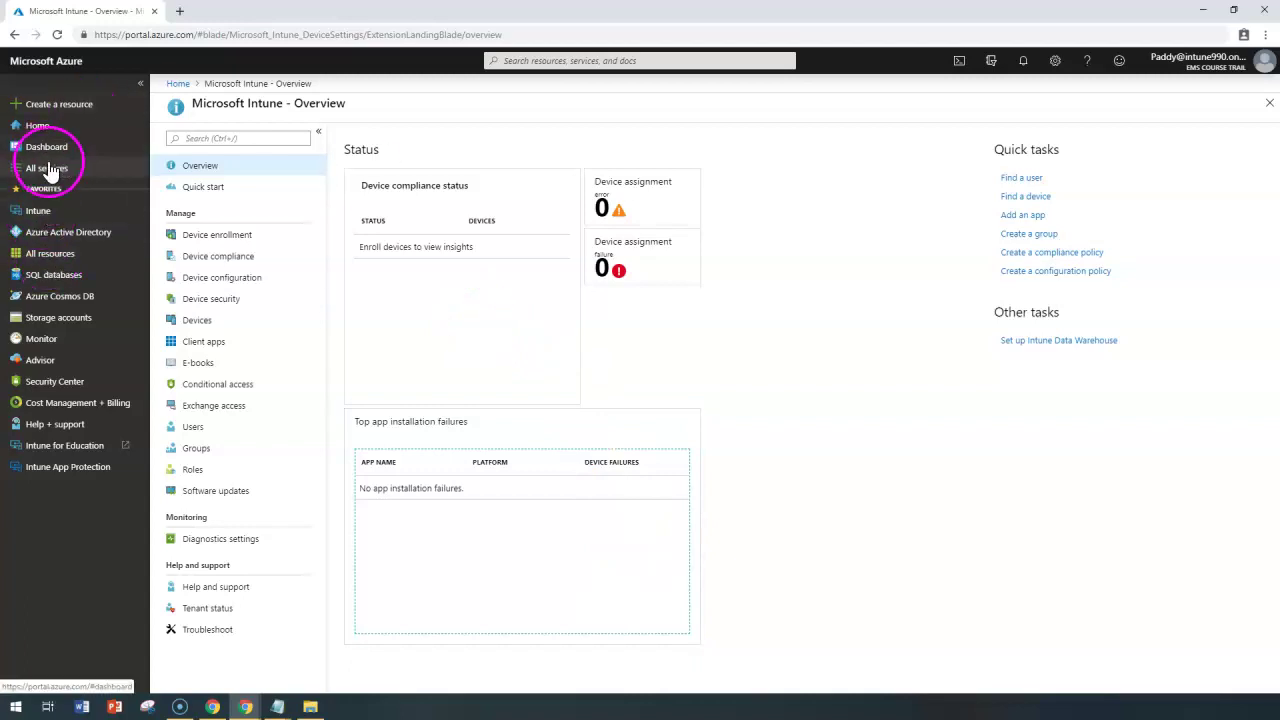
click(42, 208)
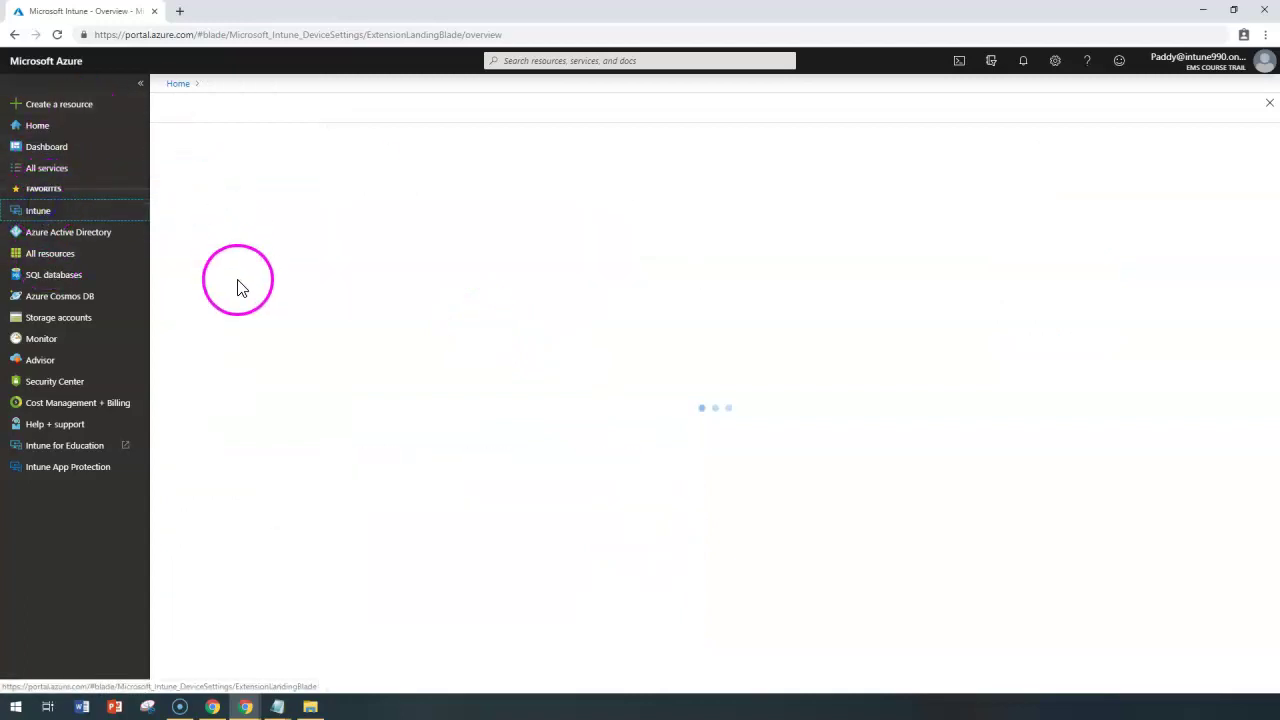
click(234, 280)
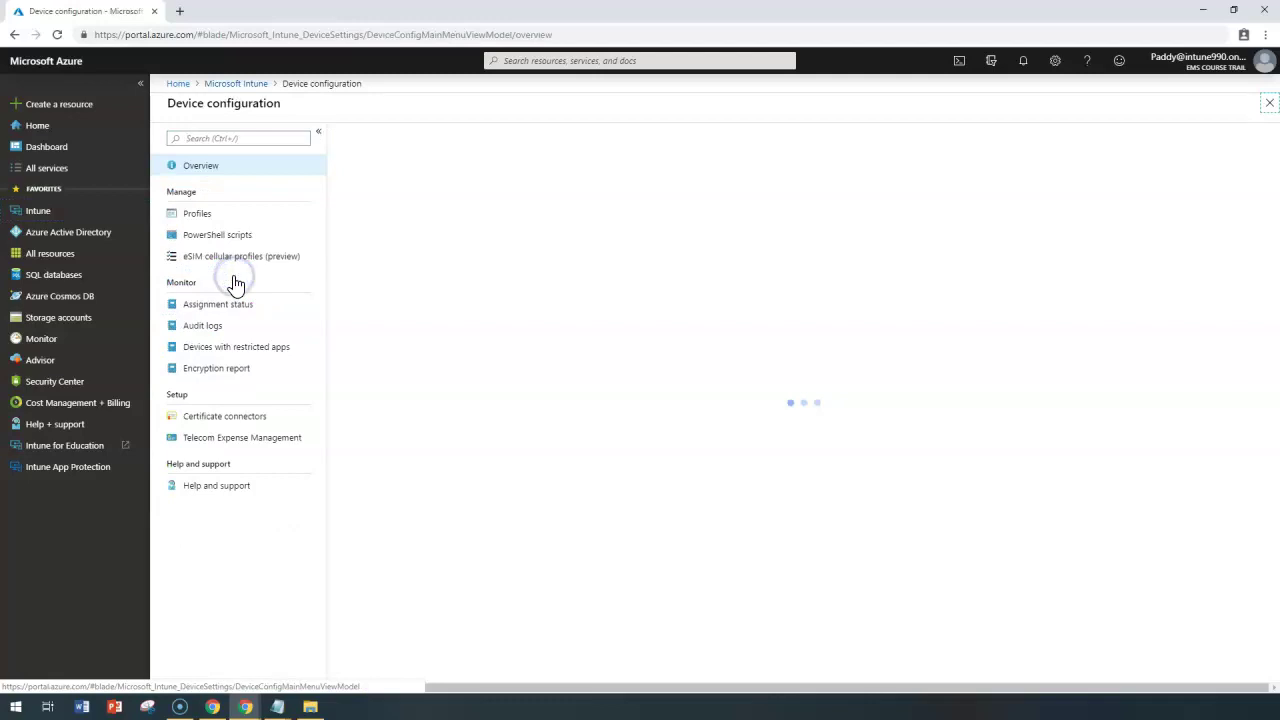
click(191, 215)
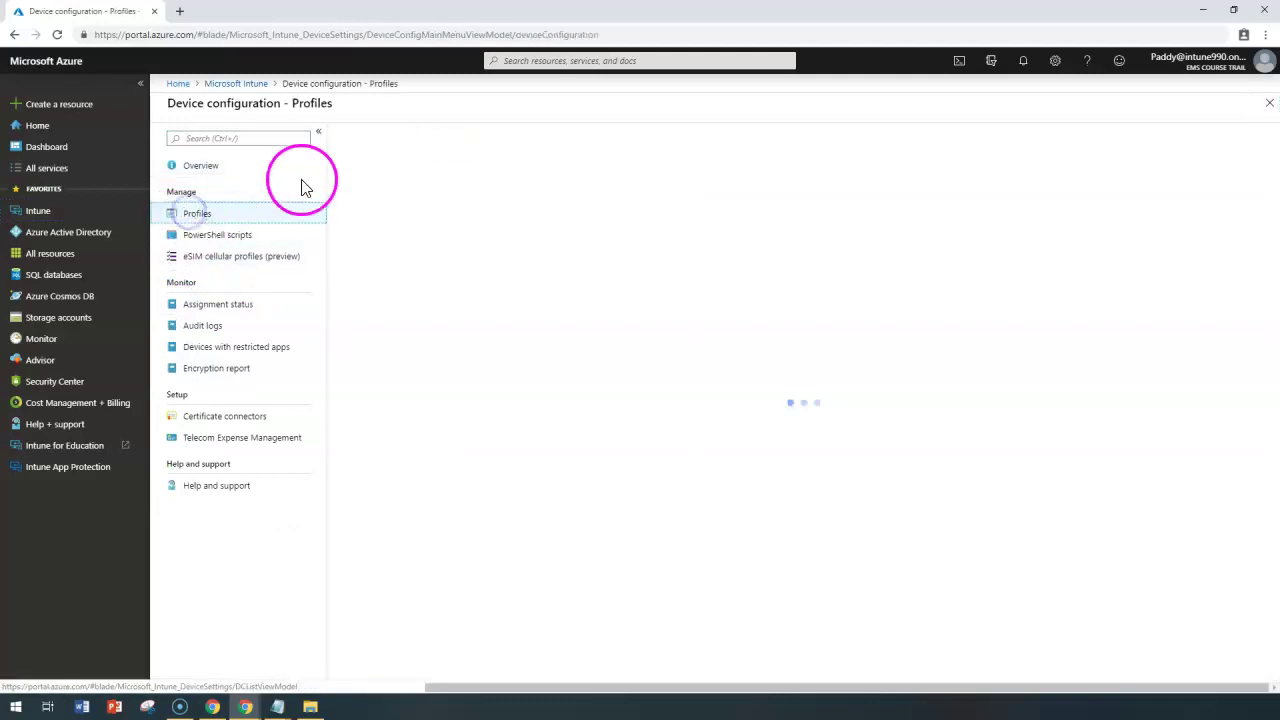
click(390, 138)
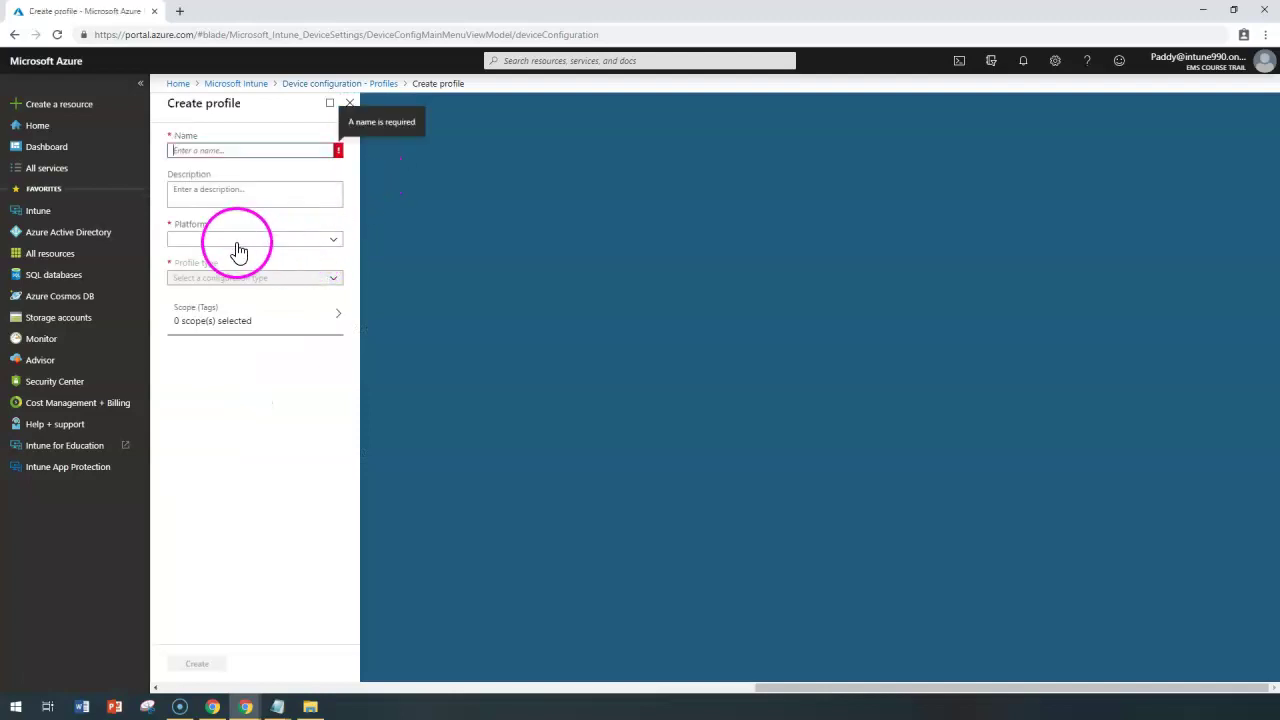
- Set the profile's platform to Android Enterprise and its profile type to Custom
click(237, 240)
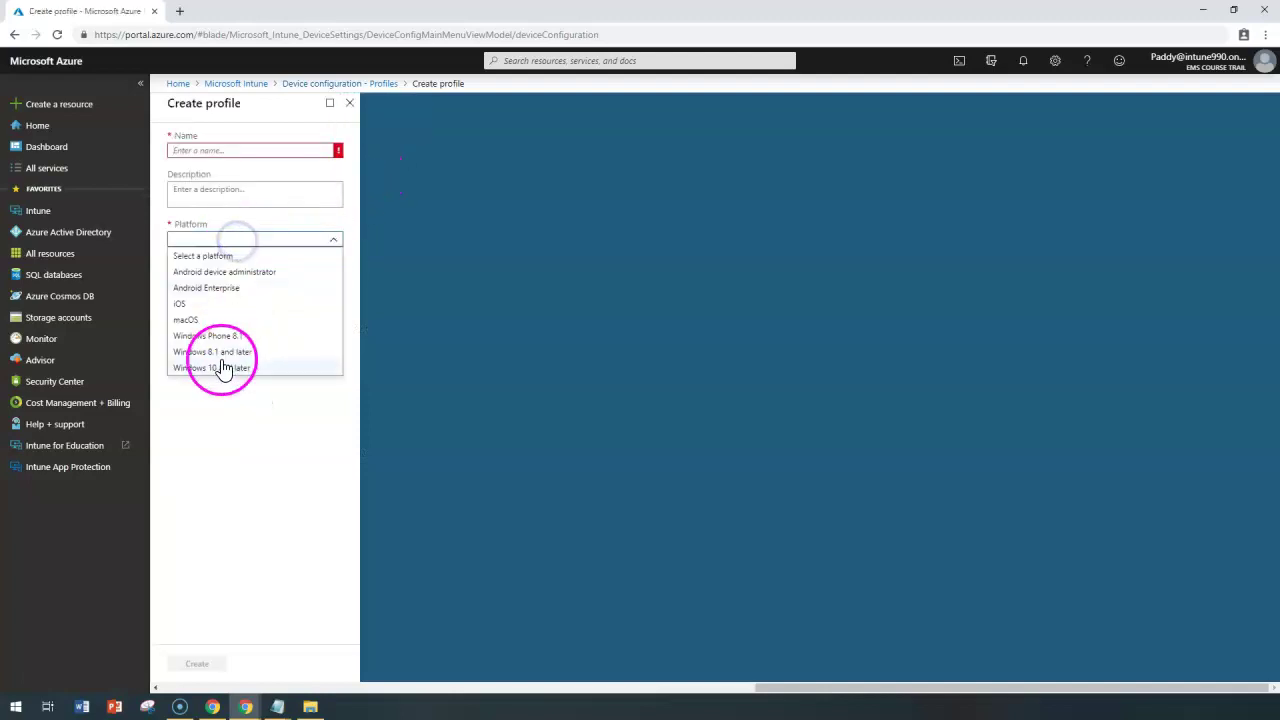
click(205, 288)
click(216, 280)
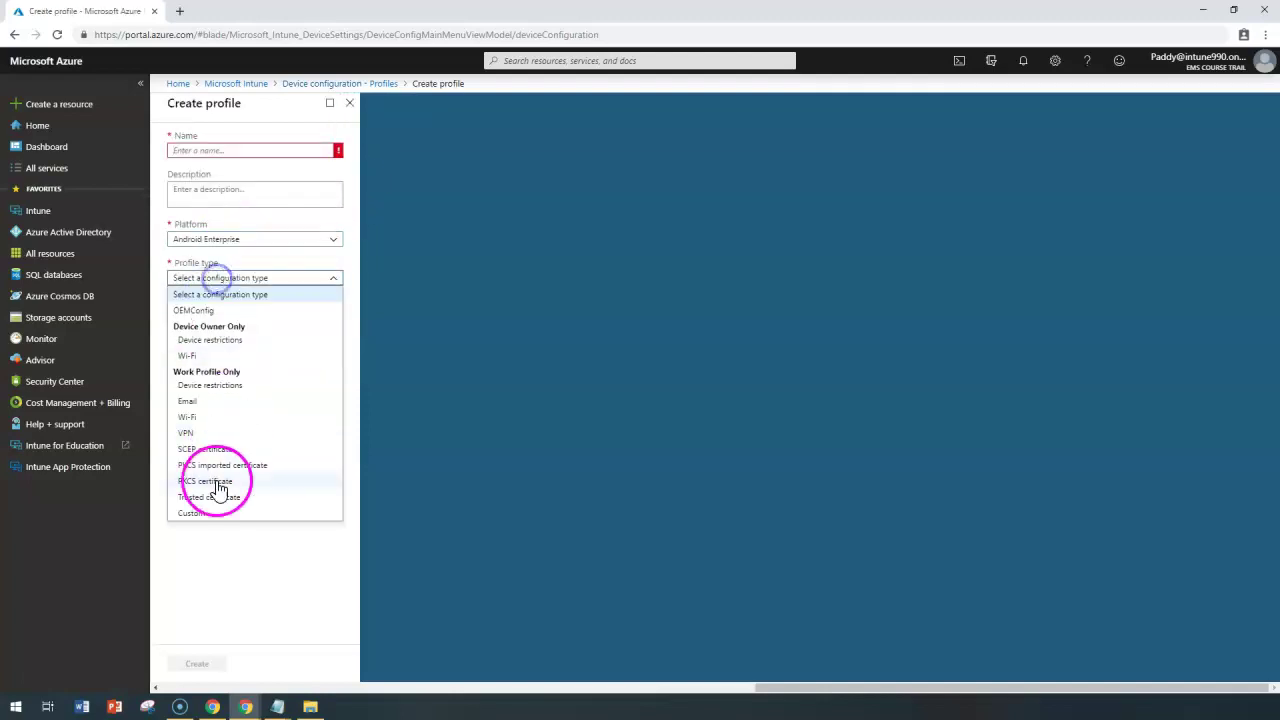
click(200, 512)
- Name the profile 'Block copy and paste'
click(205, 322)
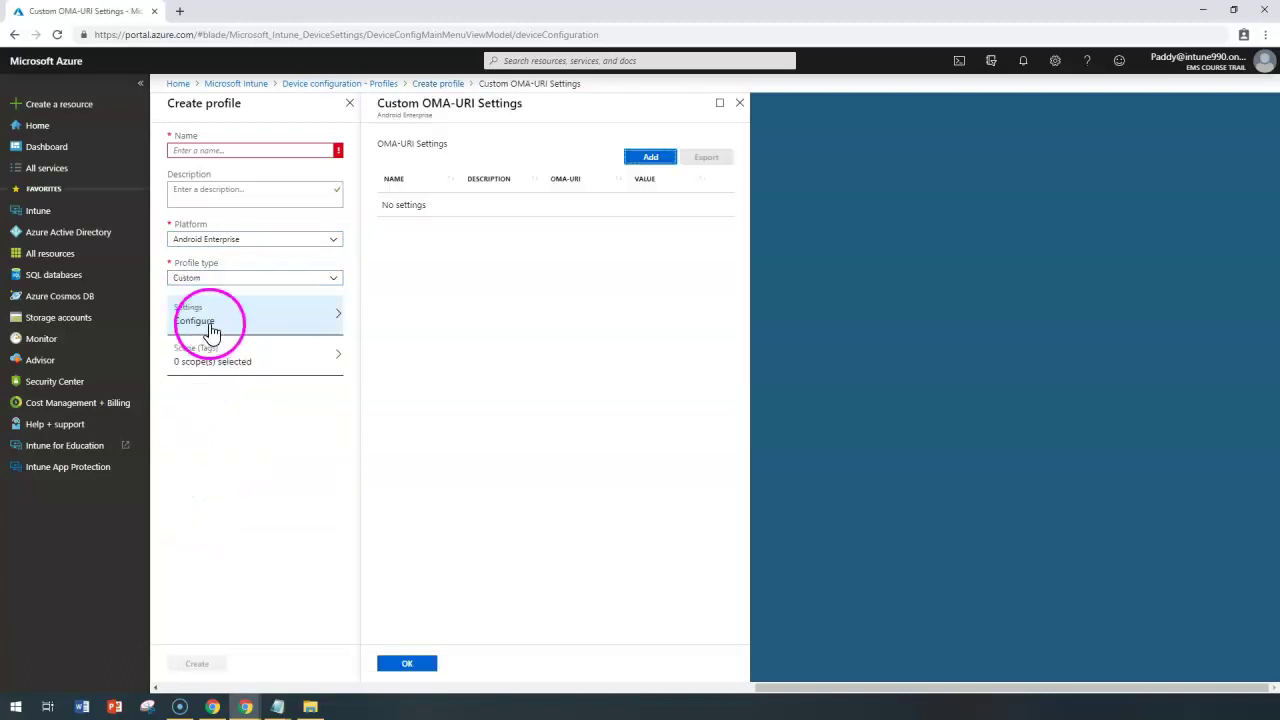
click(209, 150)
text(Block copy and paste)
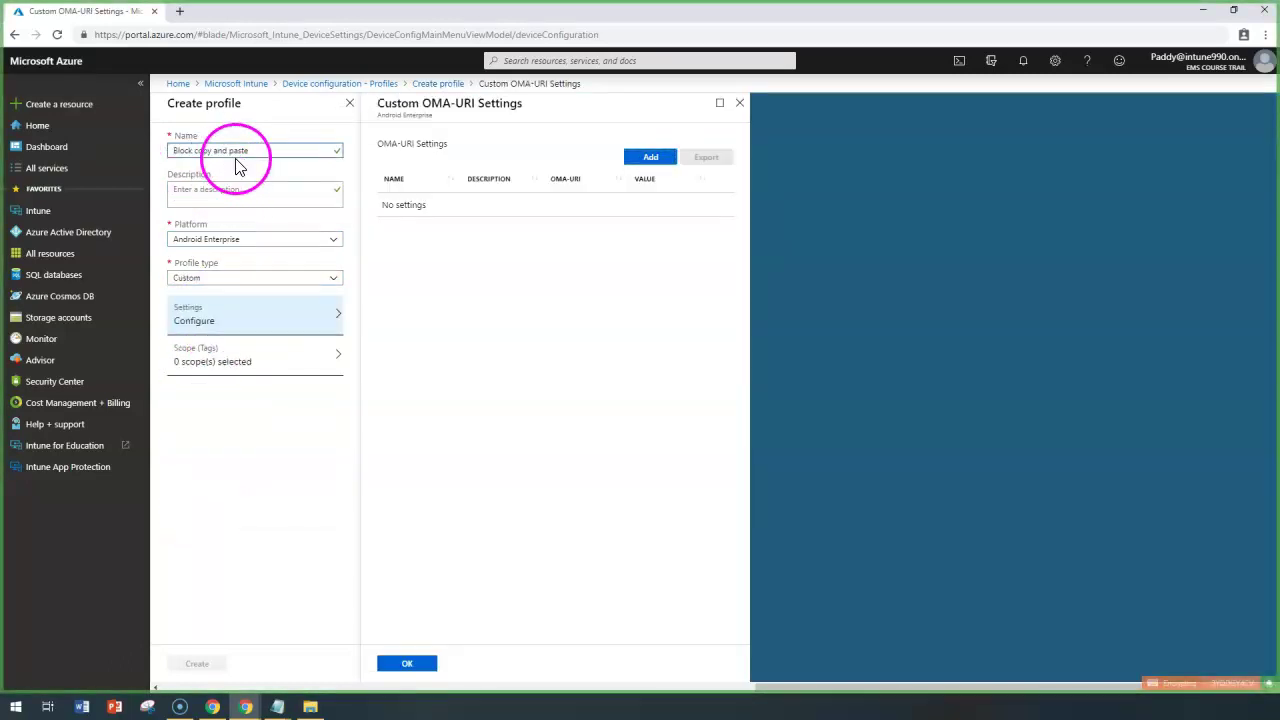
click(251, 156)
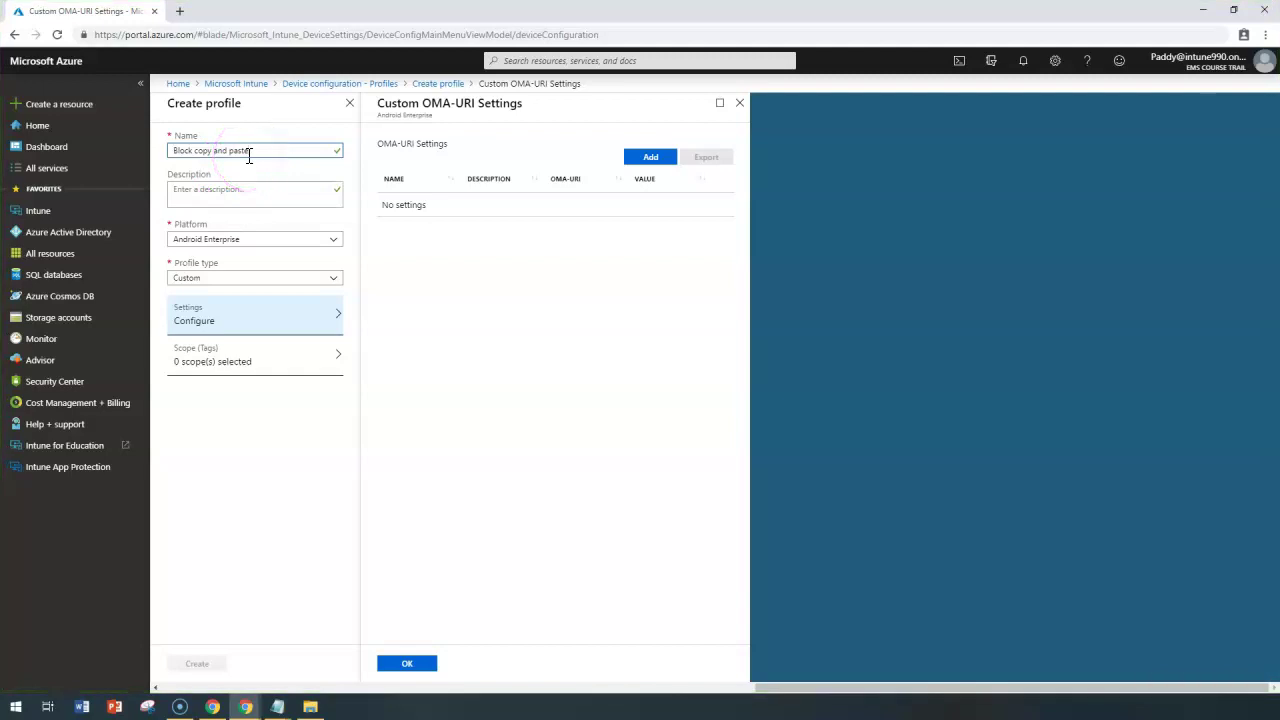
- Give it the description 'Blocks copy/paste between work and personal apps'
click(222, 195)
text(Blocks copy paste between work and personal apps)
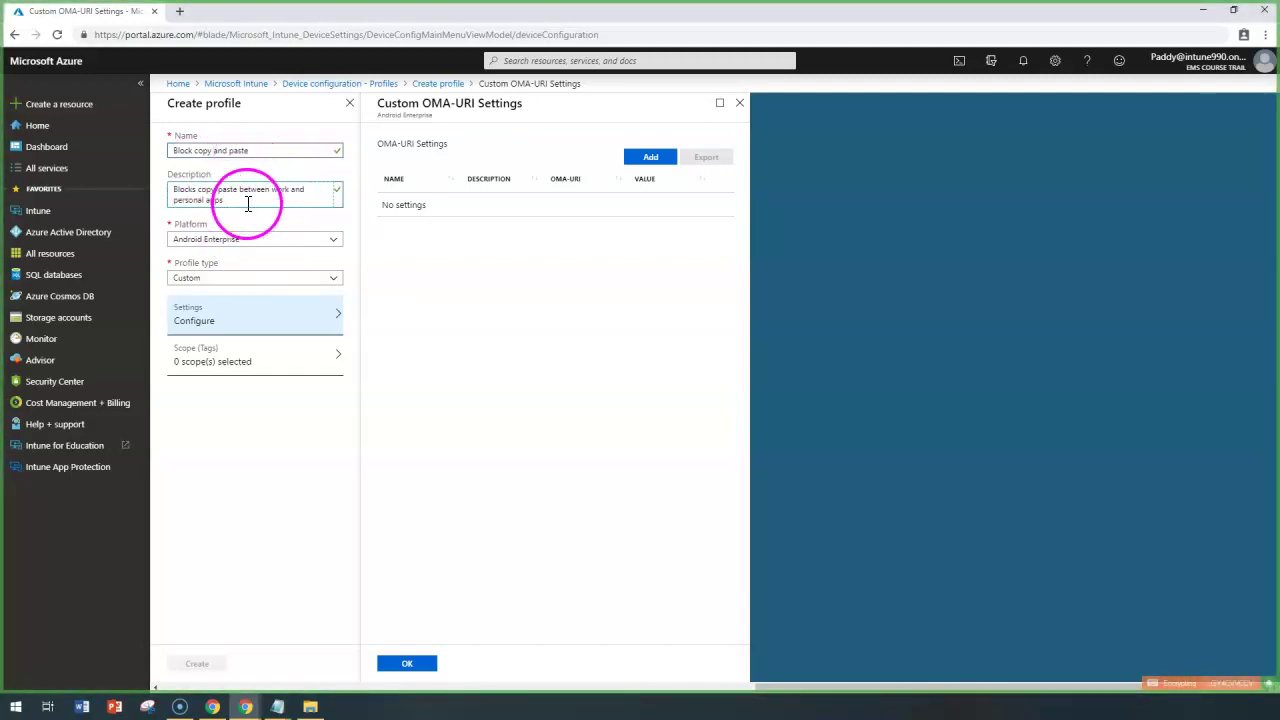
click(197, 190)
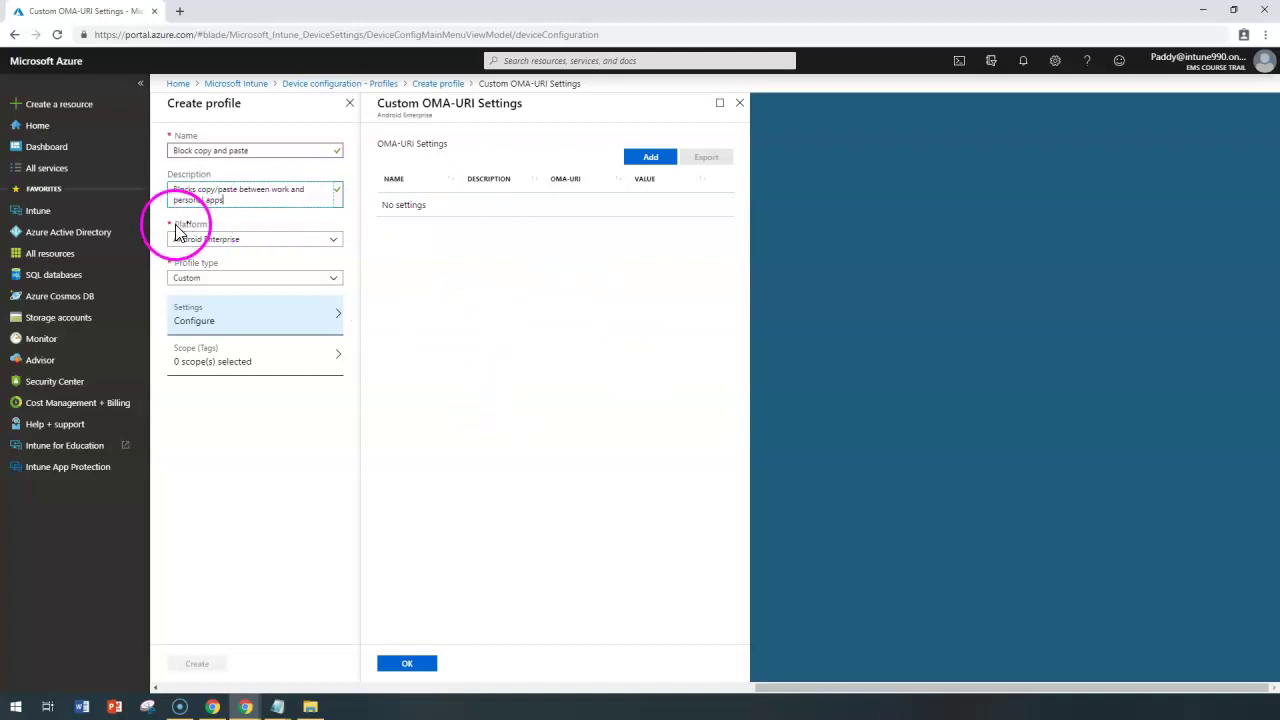
click(176, 258)
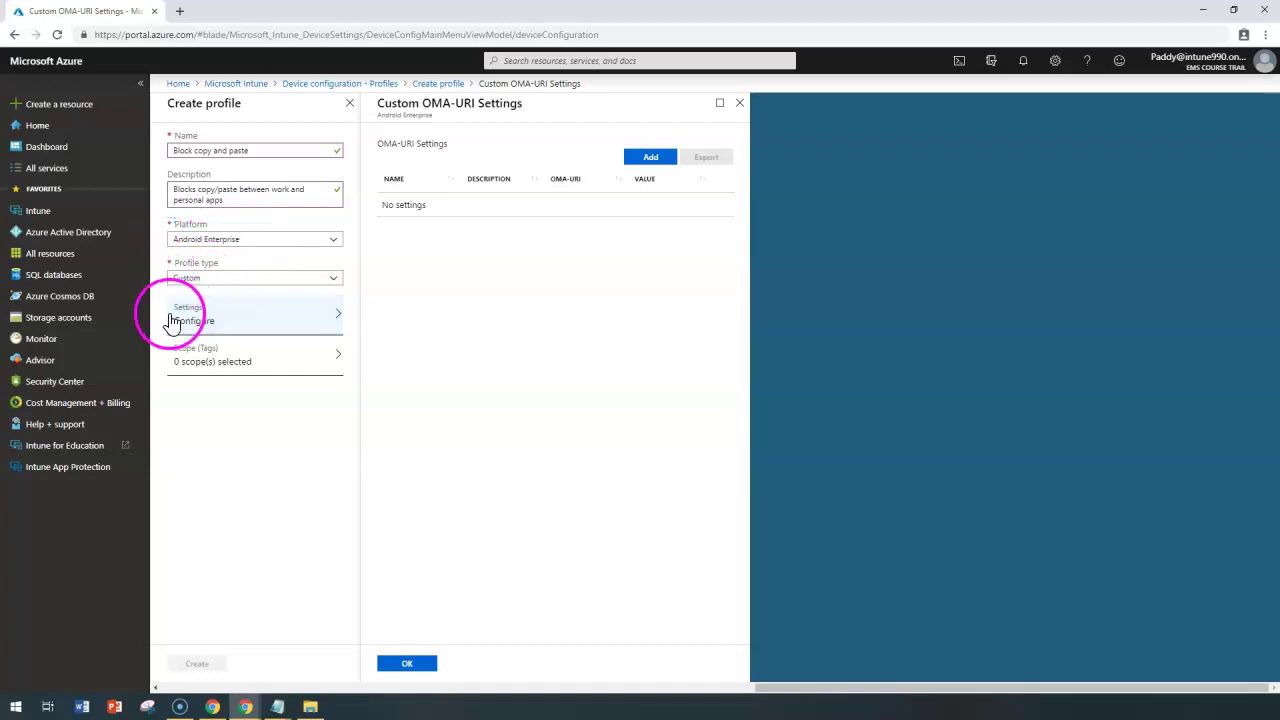
click(205, 322)
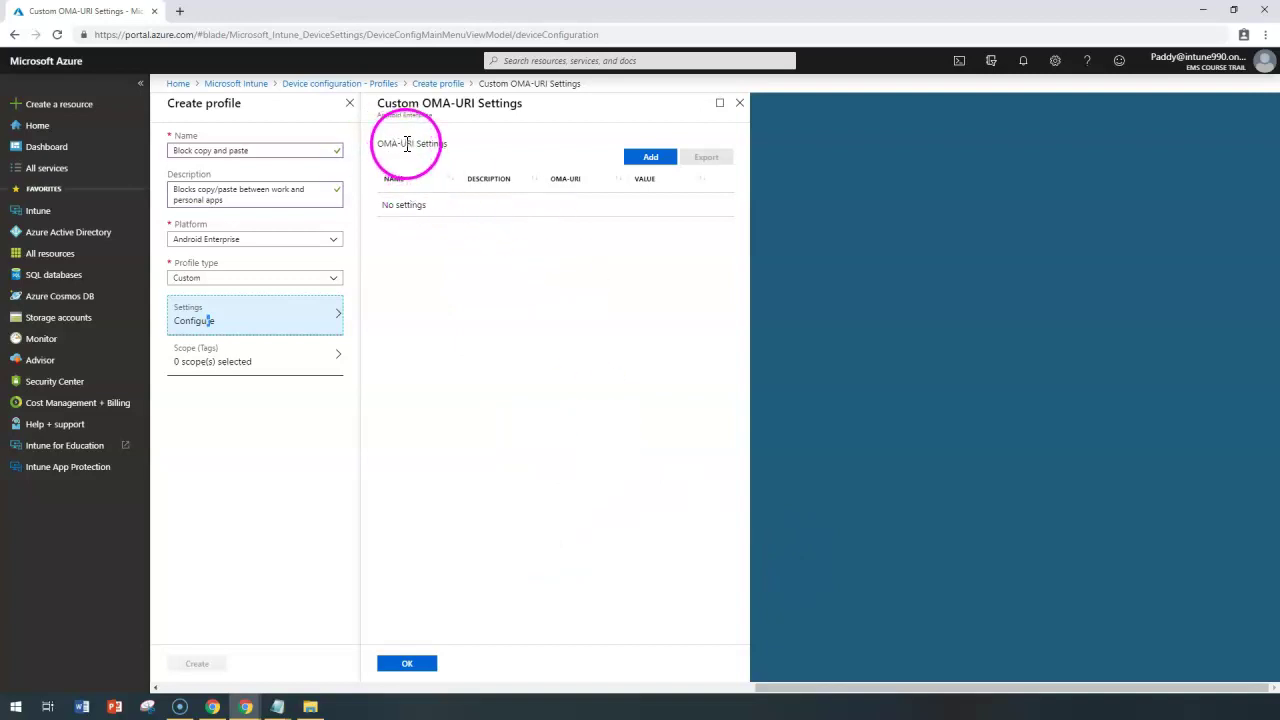
- Add a new OMA-URI row and enter its setting name and description
click(665, 165)
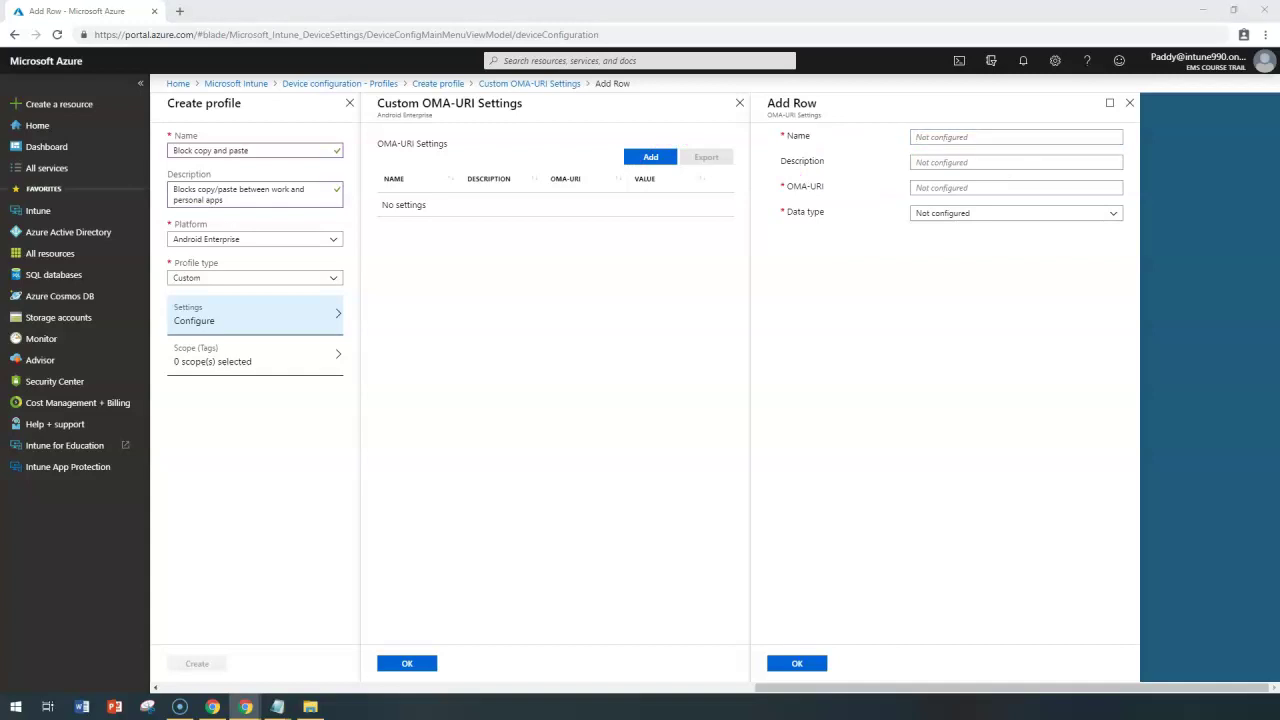
click(1014, 131)
text(Block copy and paste)
double_click(1003, 131)
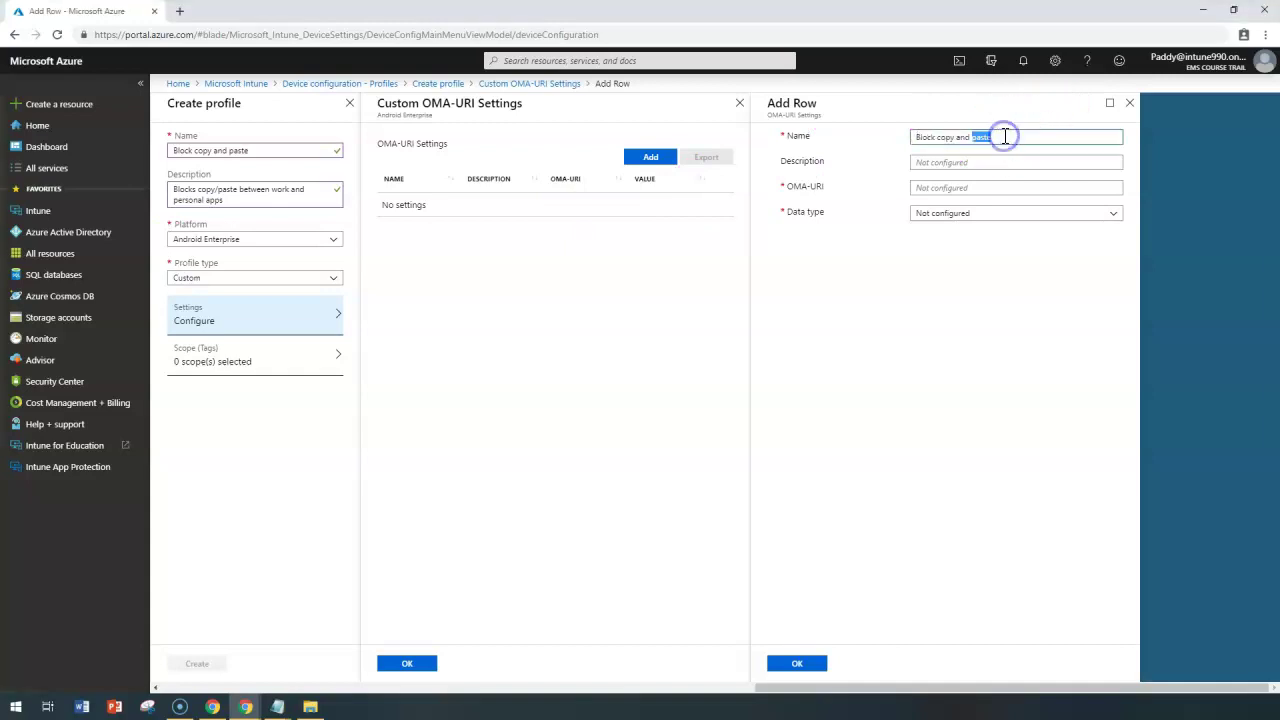
click(973, 165)
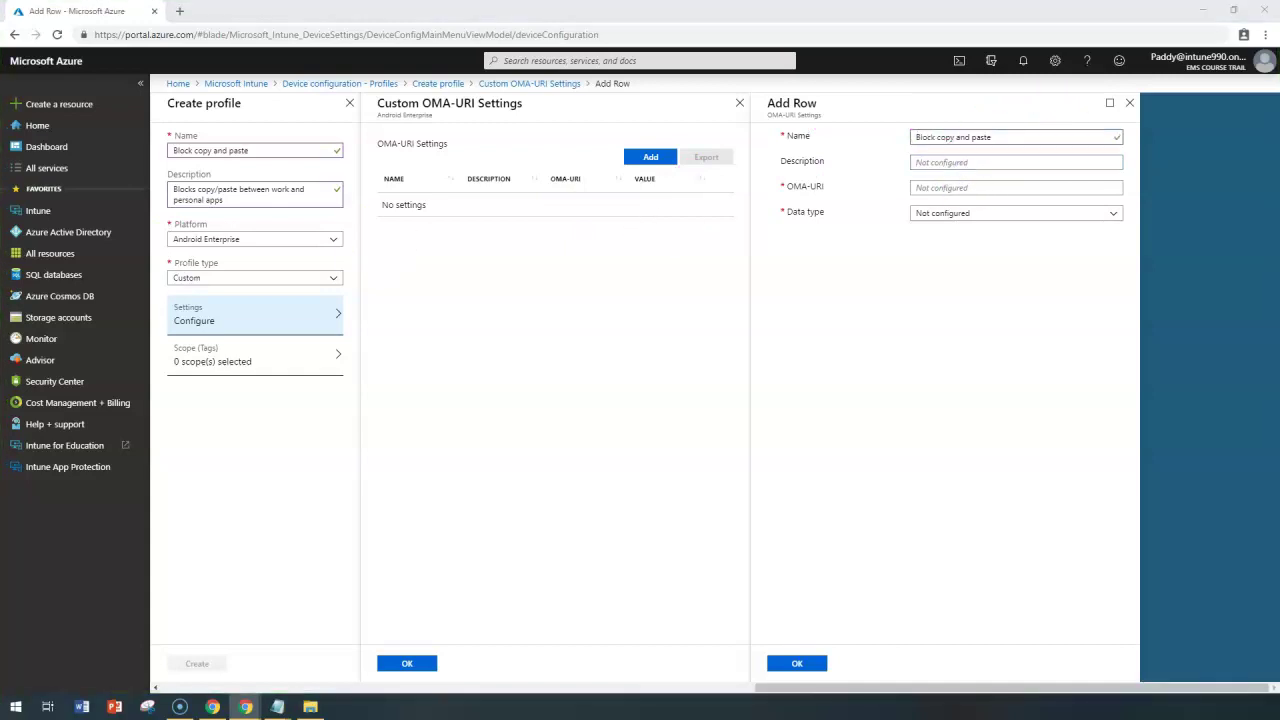
click(940, 165)
text(Blocks copy/paste between work and personal apps)
- Enter the OMA-URI path ./Vendor/MSFT/WorkProfile/DisallowCrossProfileCopyPaste for the row
click(942, 189)
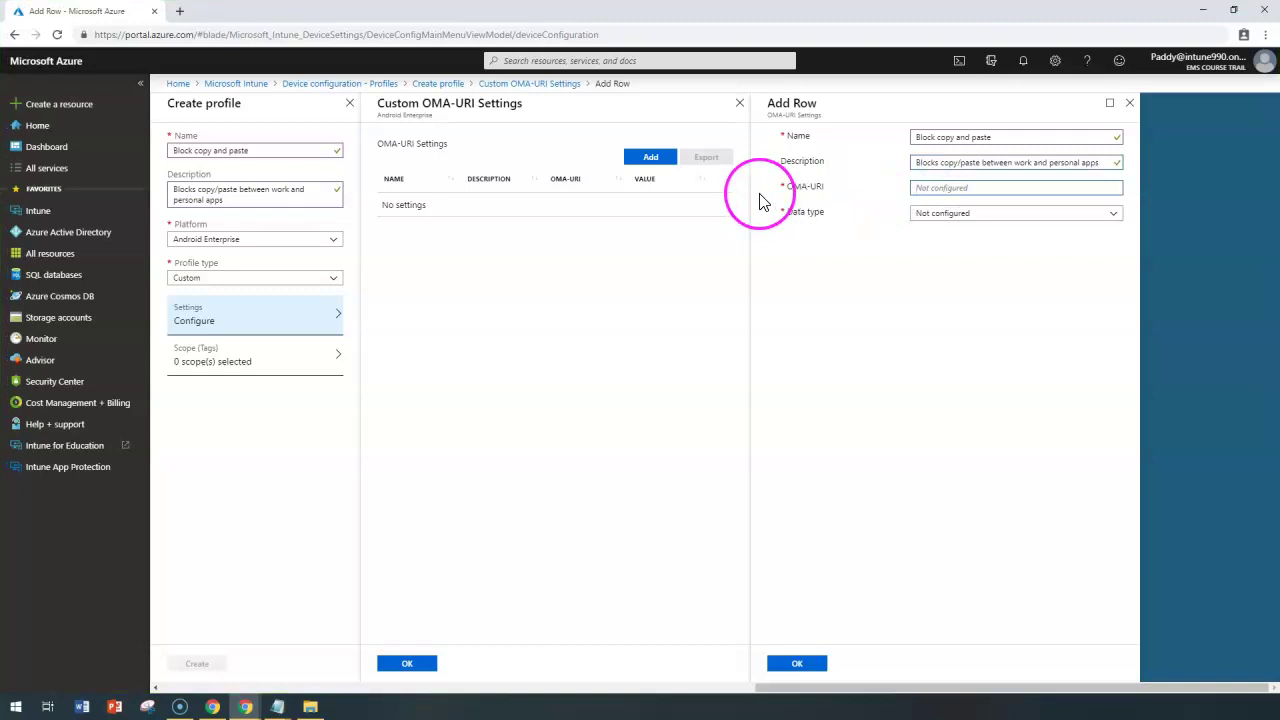
click(122, 378)
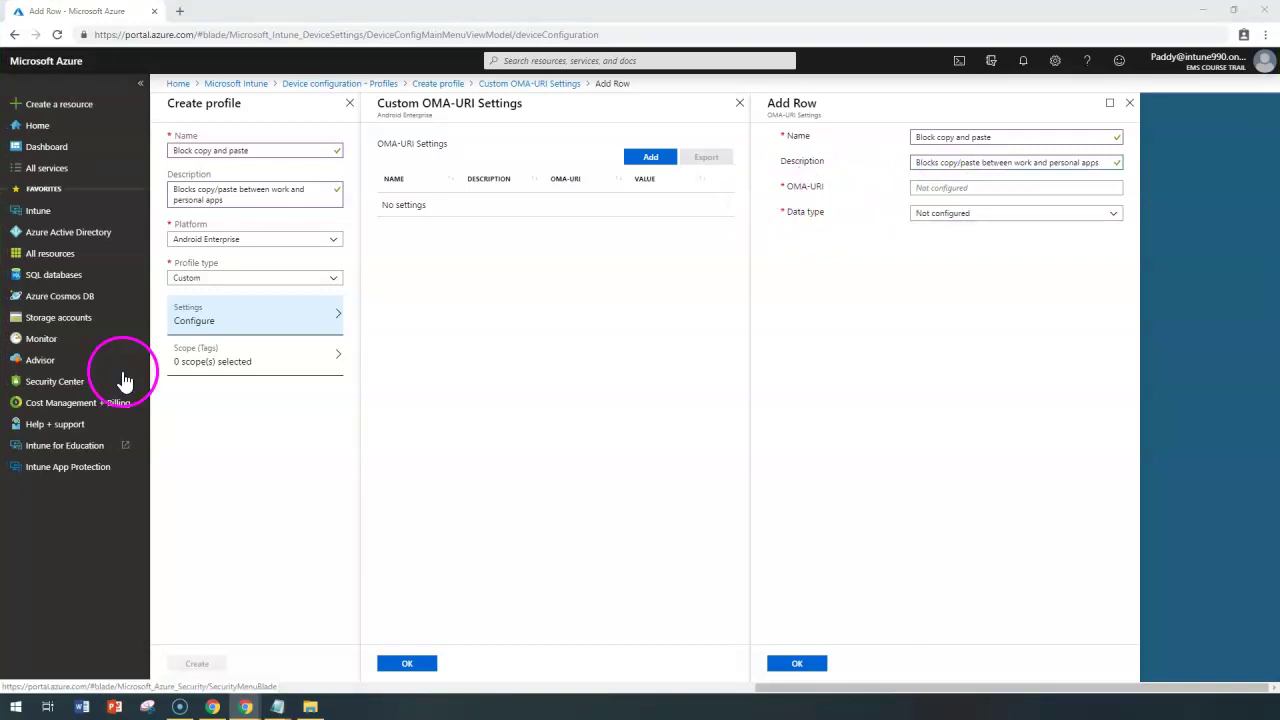
click(951, 189)
text(./Vendor/MSFT/WorkProfile/DisallowCrossProfileCopyPaste)
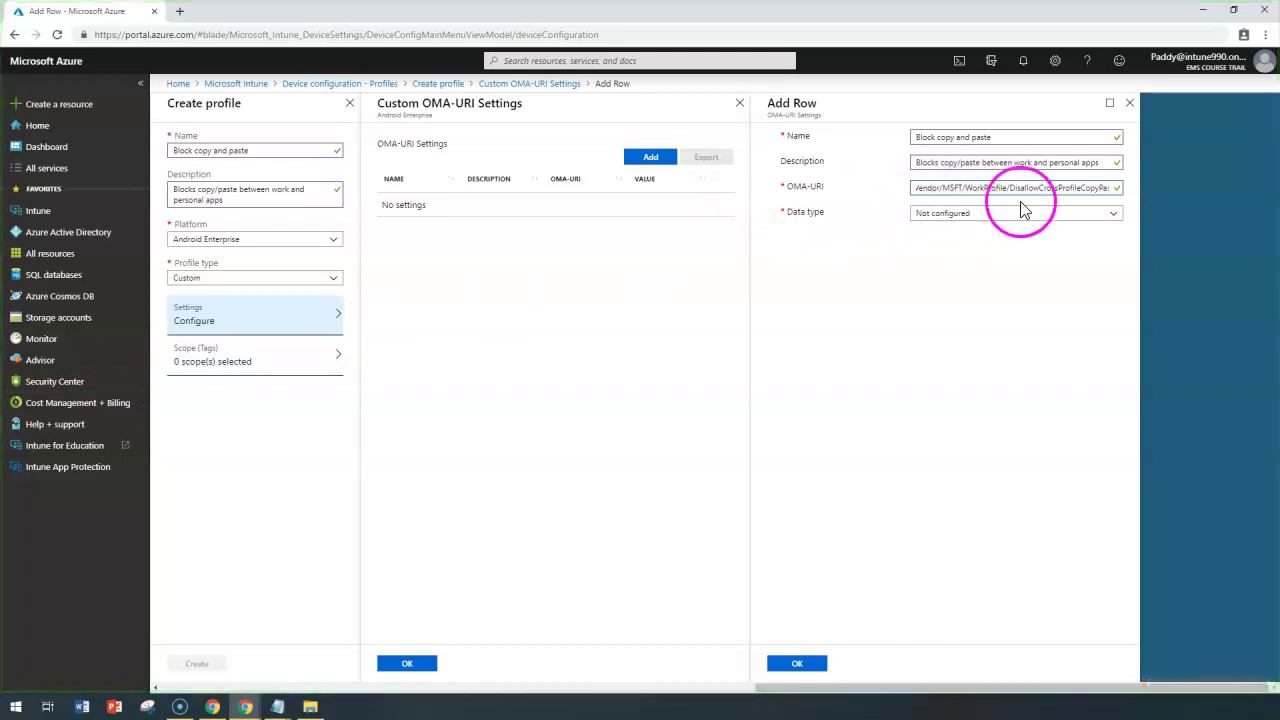
drag(990, 188, 859, 202)
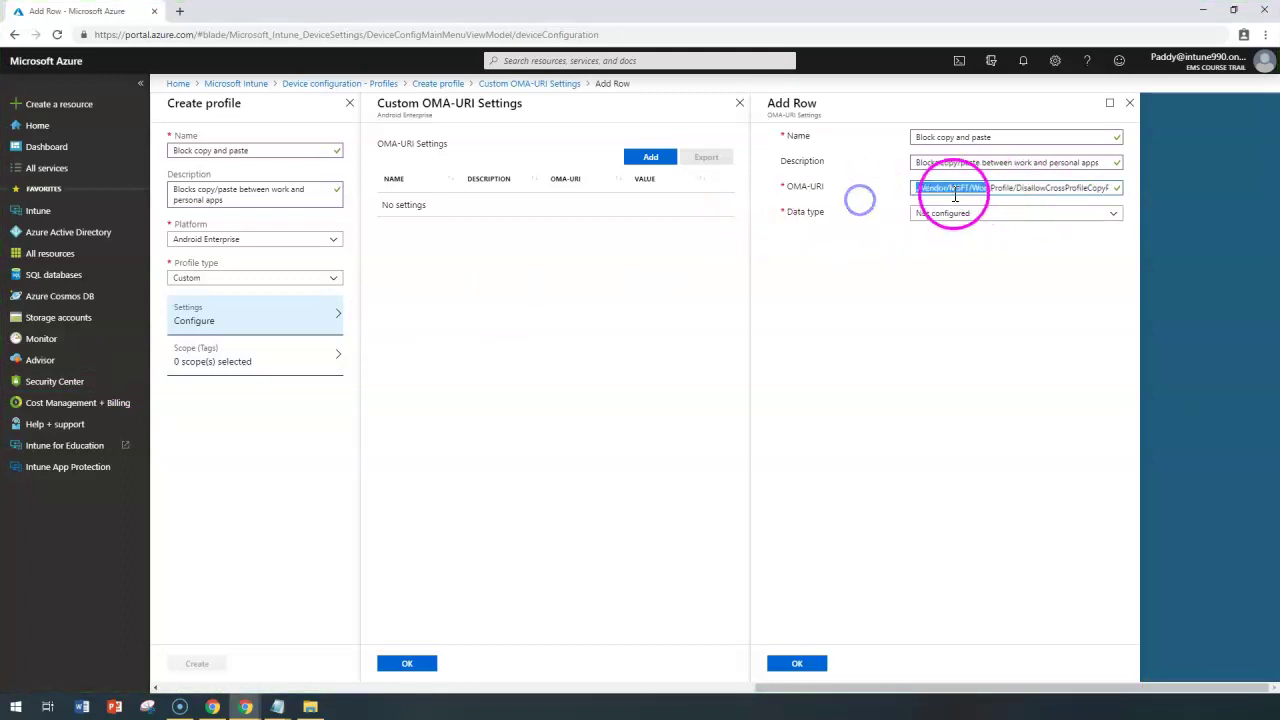
click(986, 192)
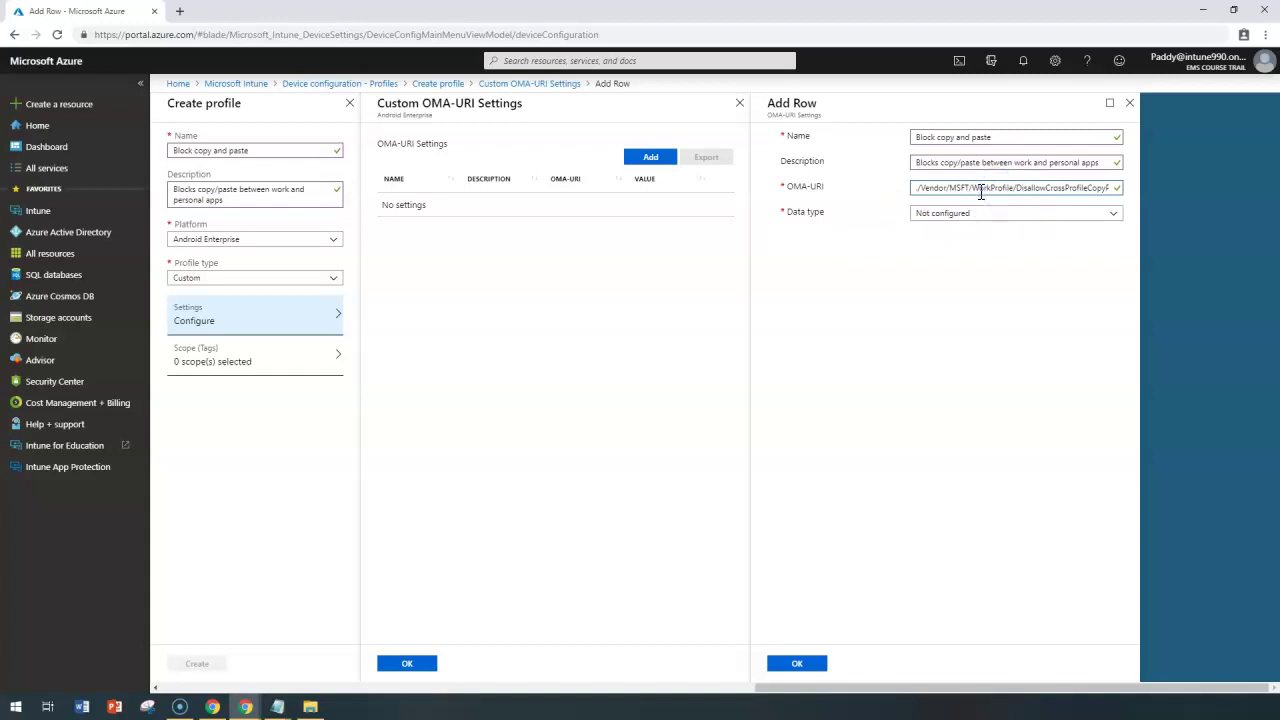
drag(1077, 194, 1101, 194)
- Set the row's data type to Boolean with value True, add it, and compare the path with the notes
click(965, 224)
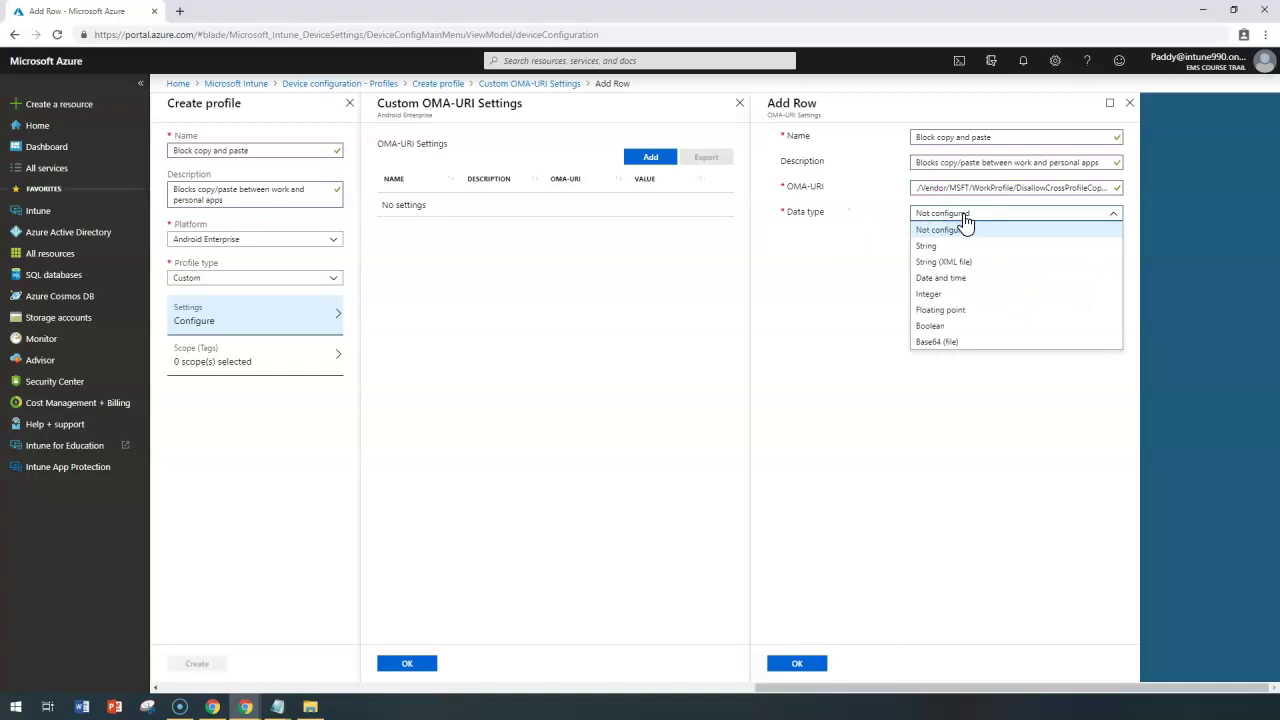
click(940, 326)
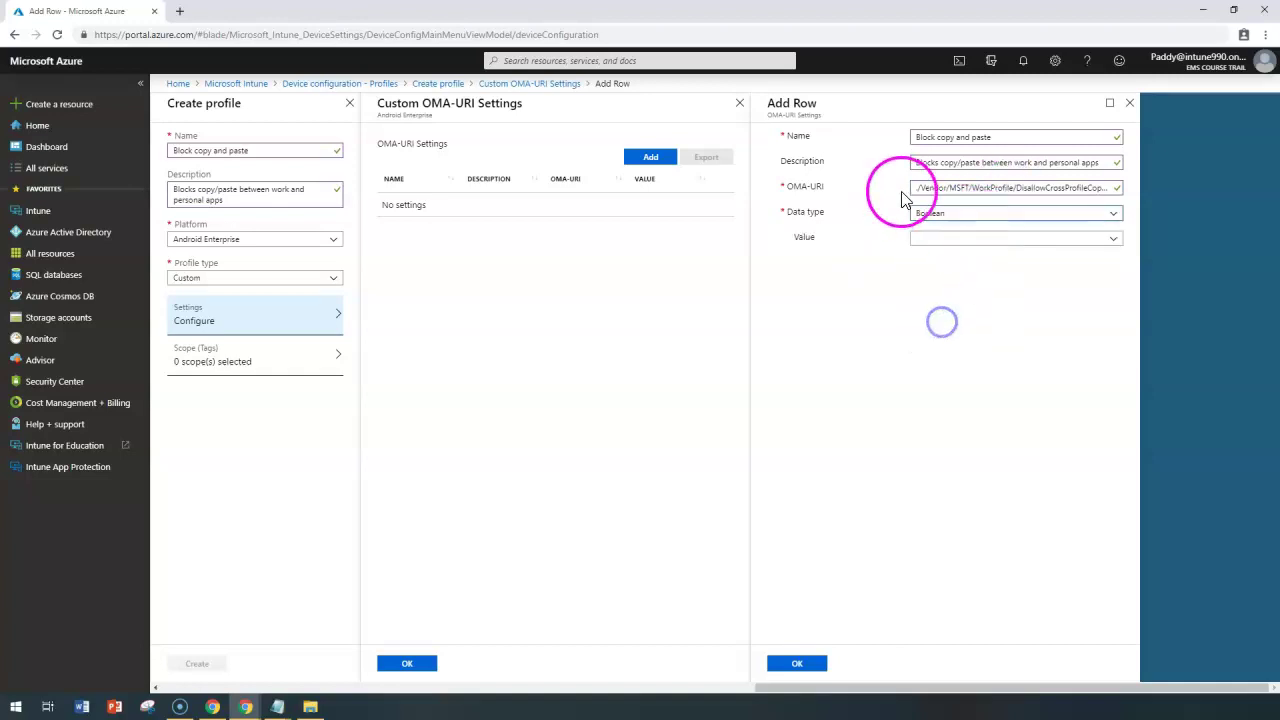
click(987, 244)
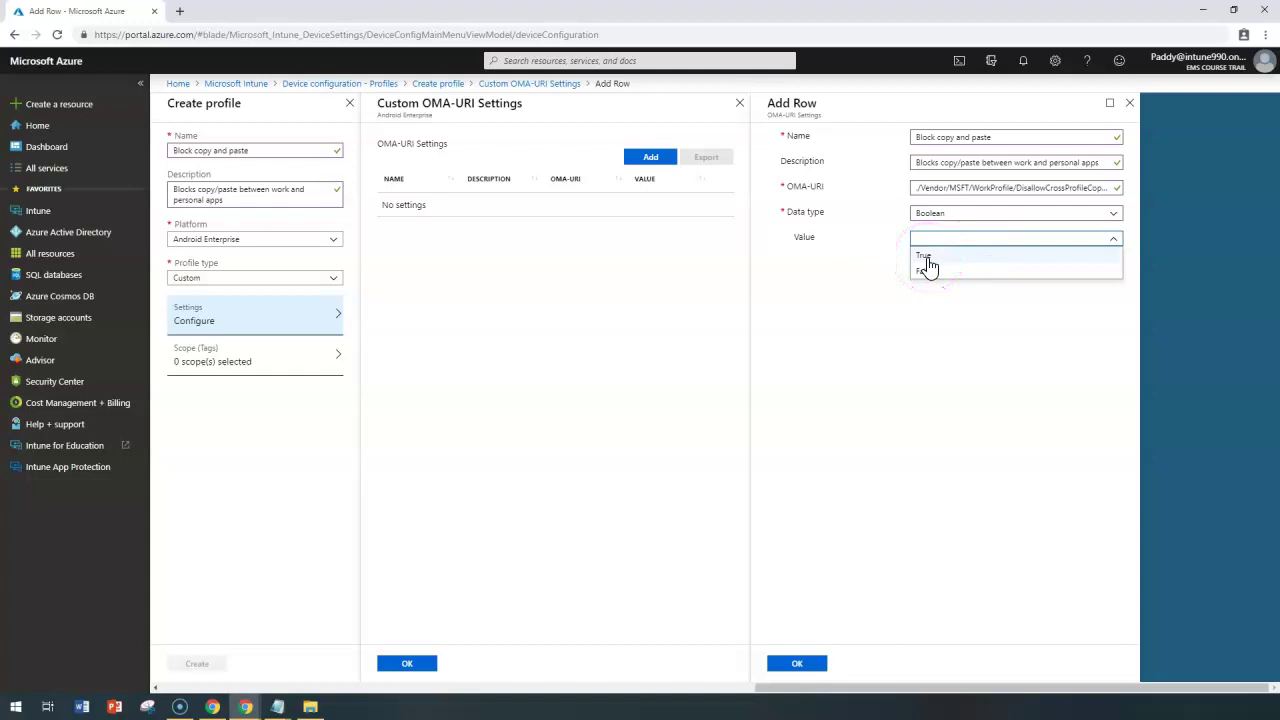
click(927, 258)
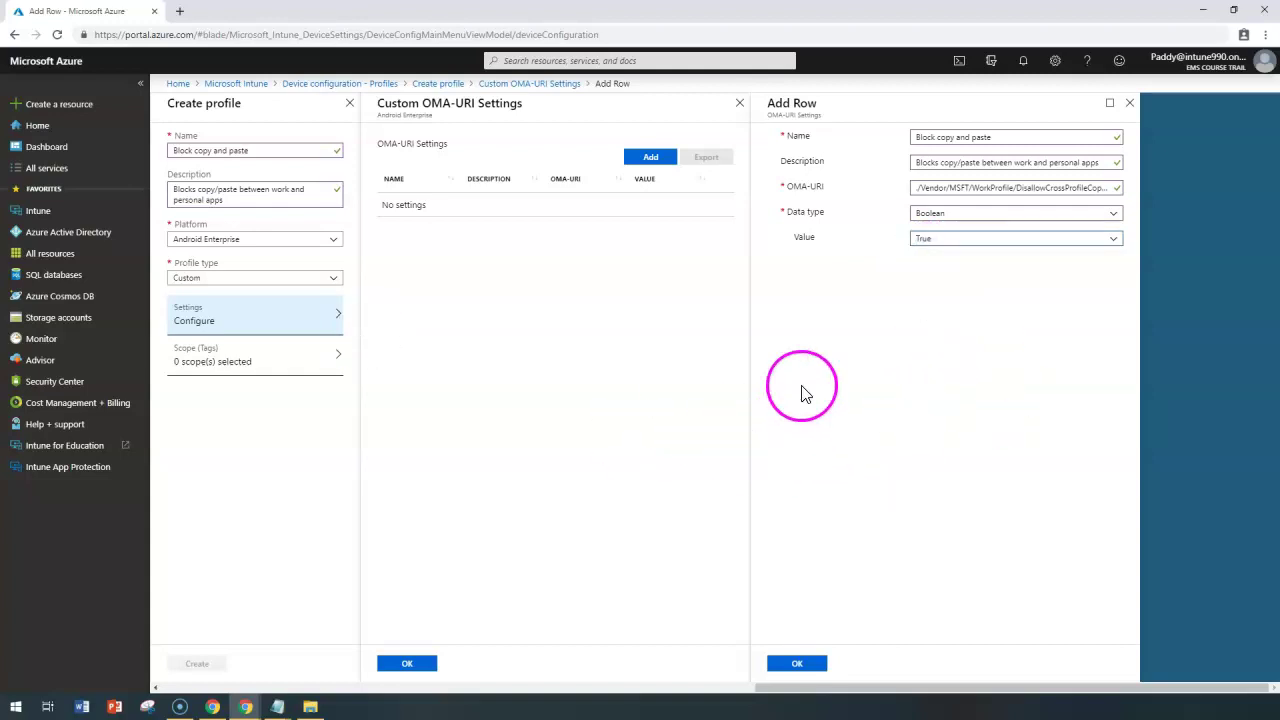
click(797, 663)
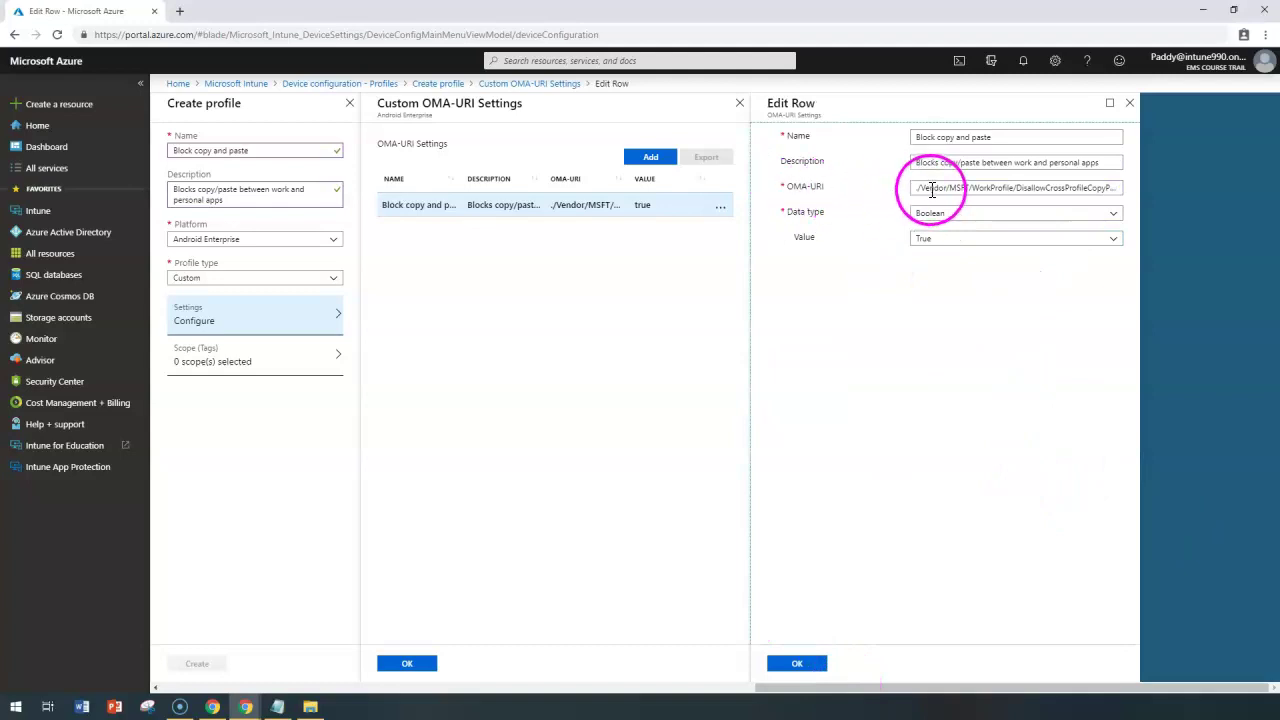
drag(931, 190, 1154, 200)
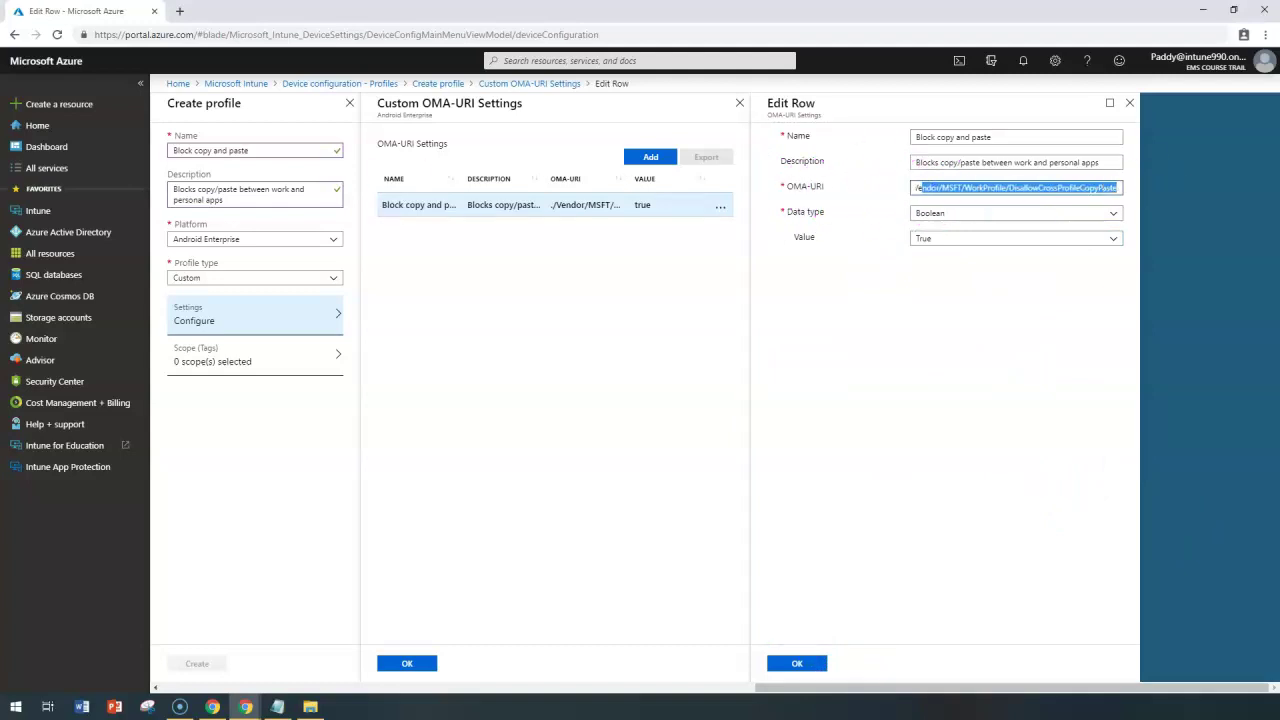
key(alt+Tab)
- Select the three ./Vendor/MSFT OMA-URI paths in My-Intune-Notes.txt to review them
drag(305, 671, 228, 671)
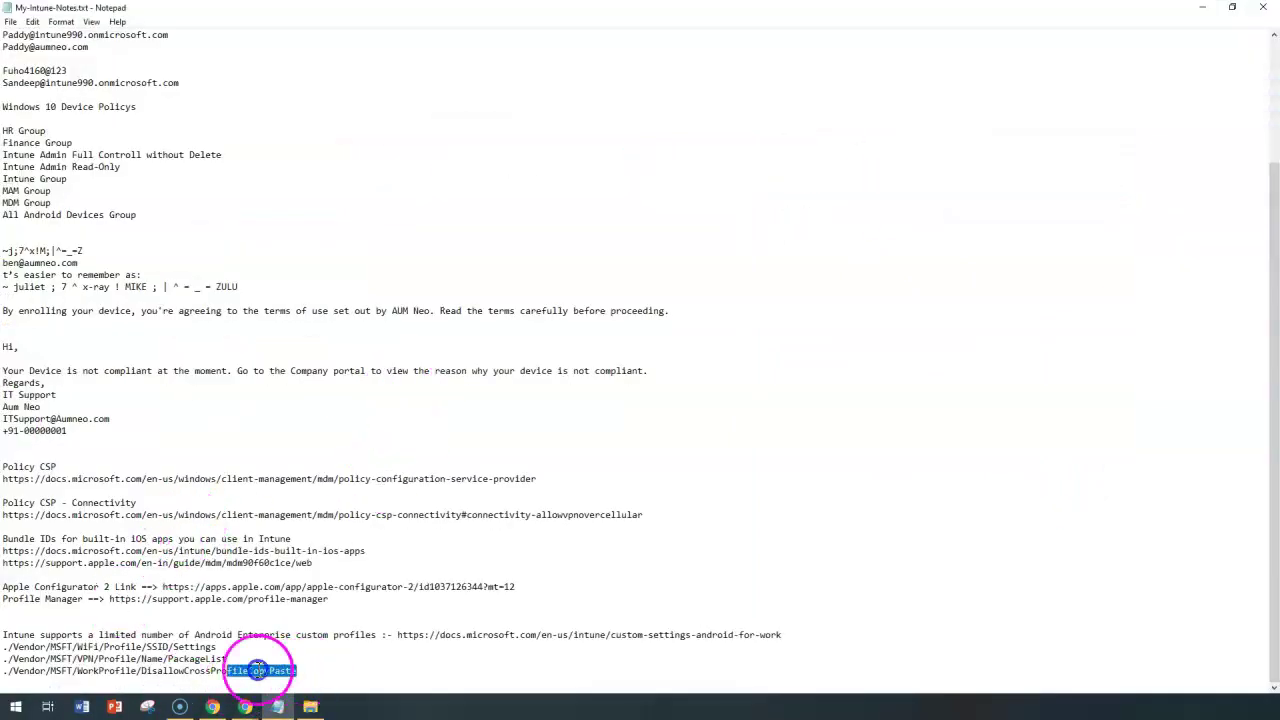
drag(146, 647, 3, 647)
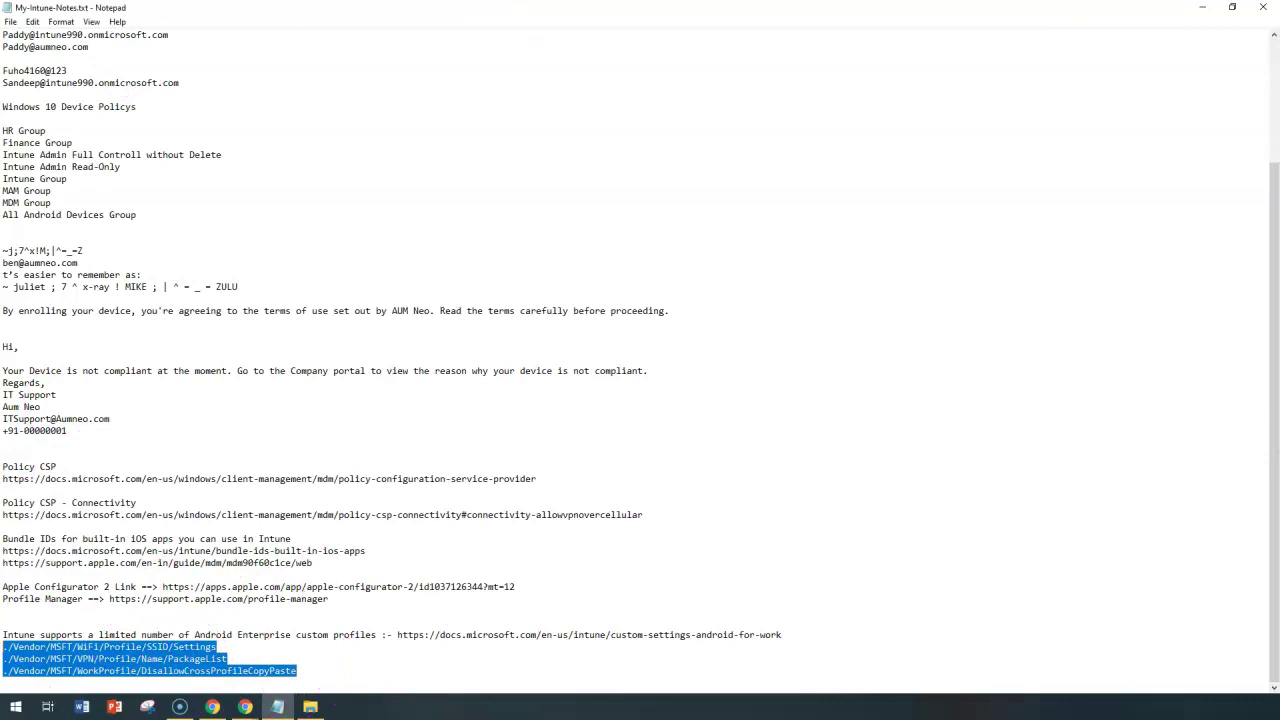
click(1201, 7)
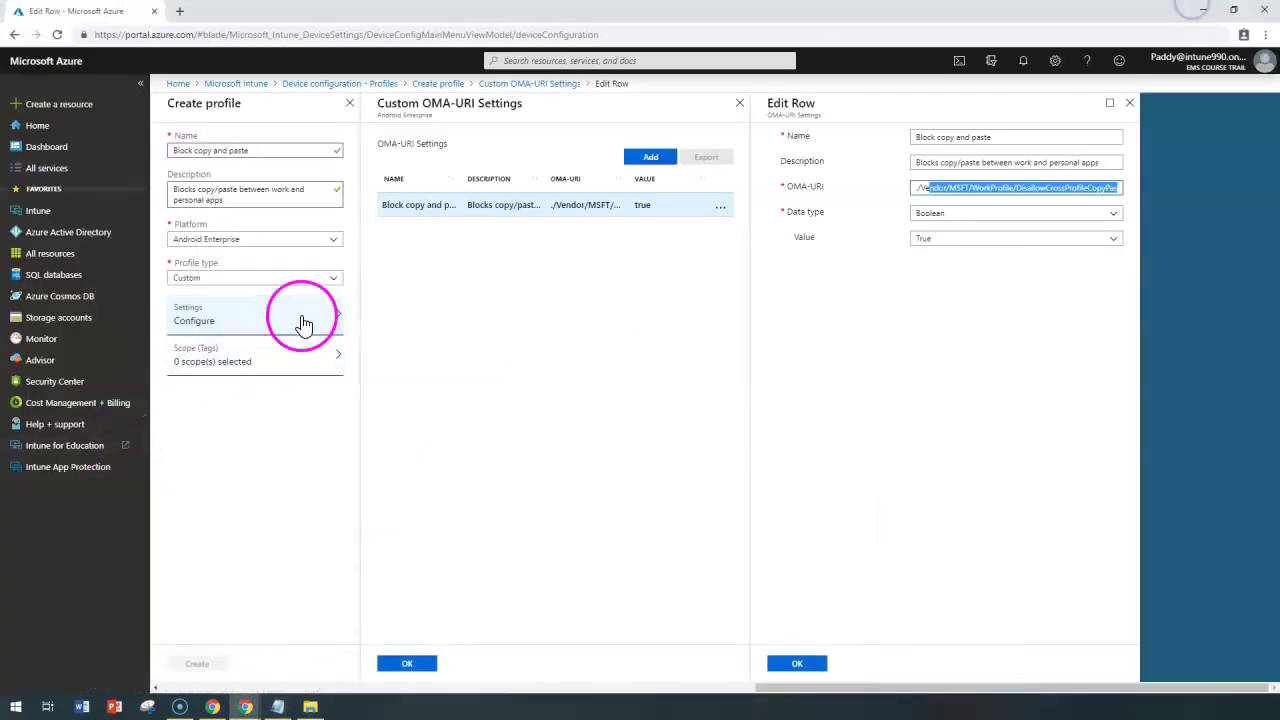
click(270, 282)
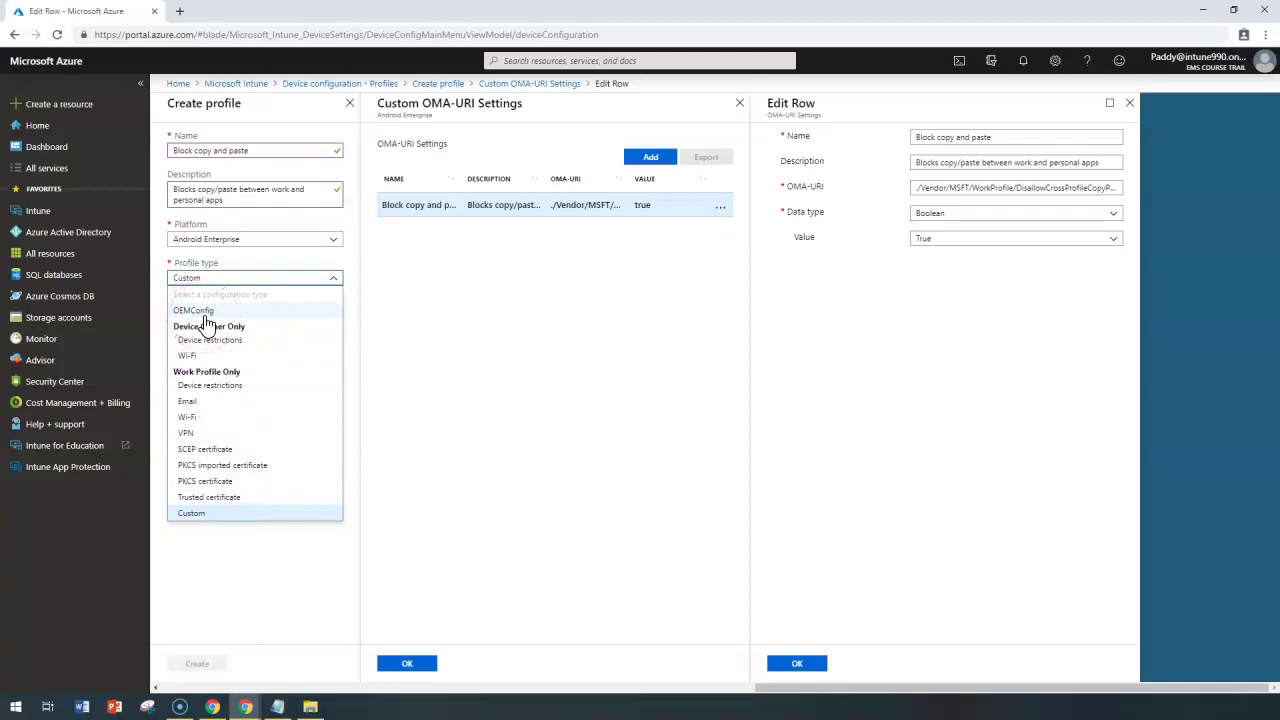
click(582, 550)
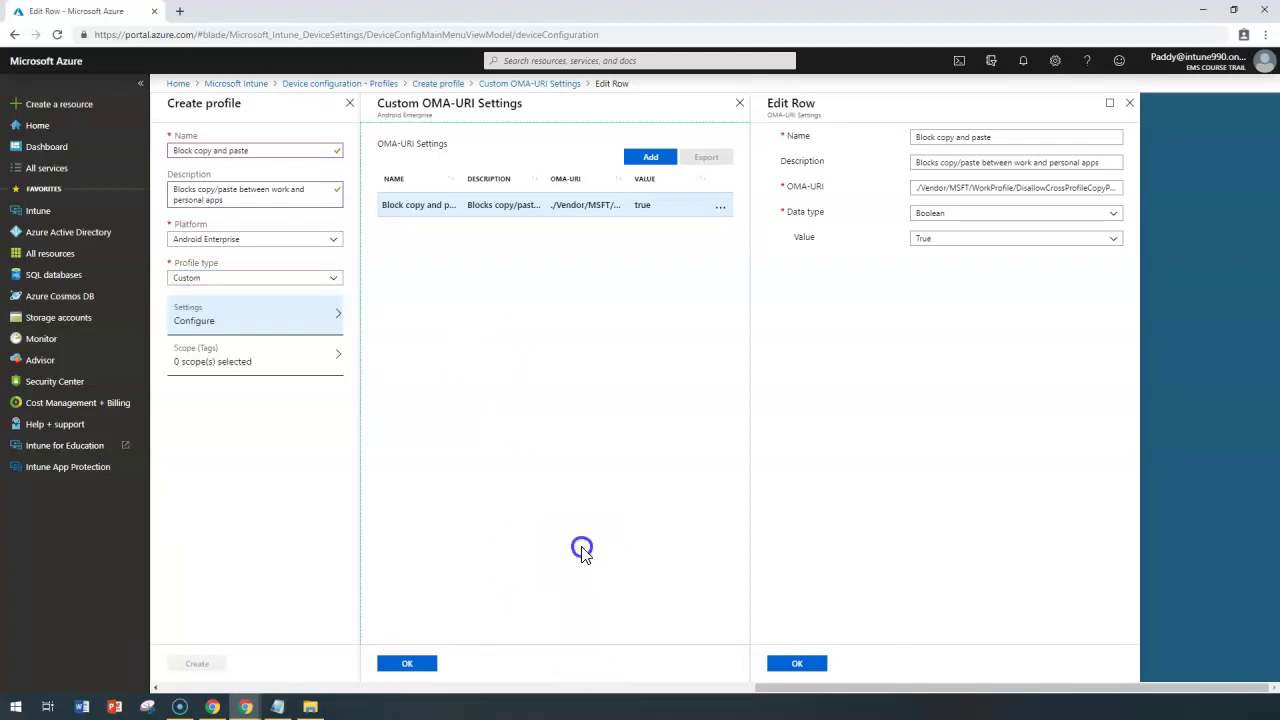
click(228, 280)
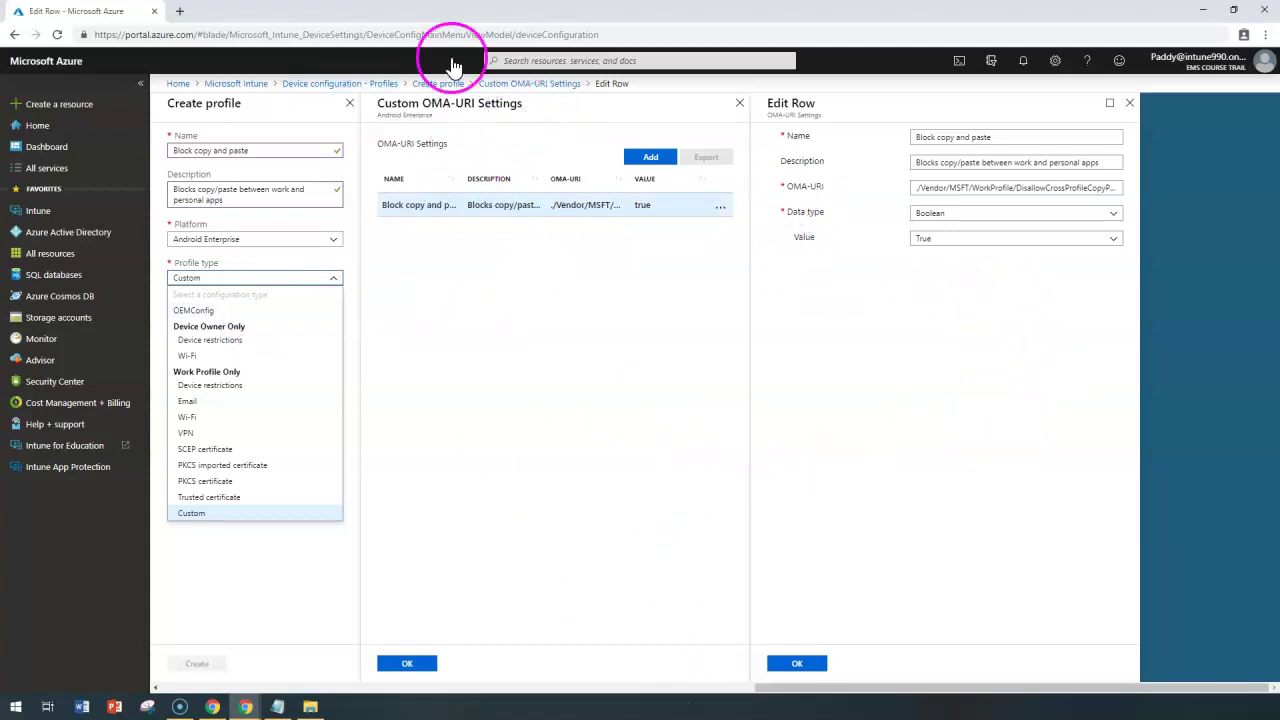
drag(376, 103, 531, 105)
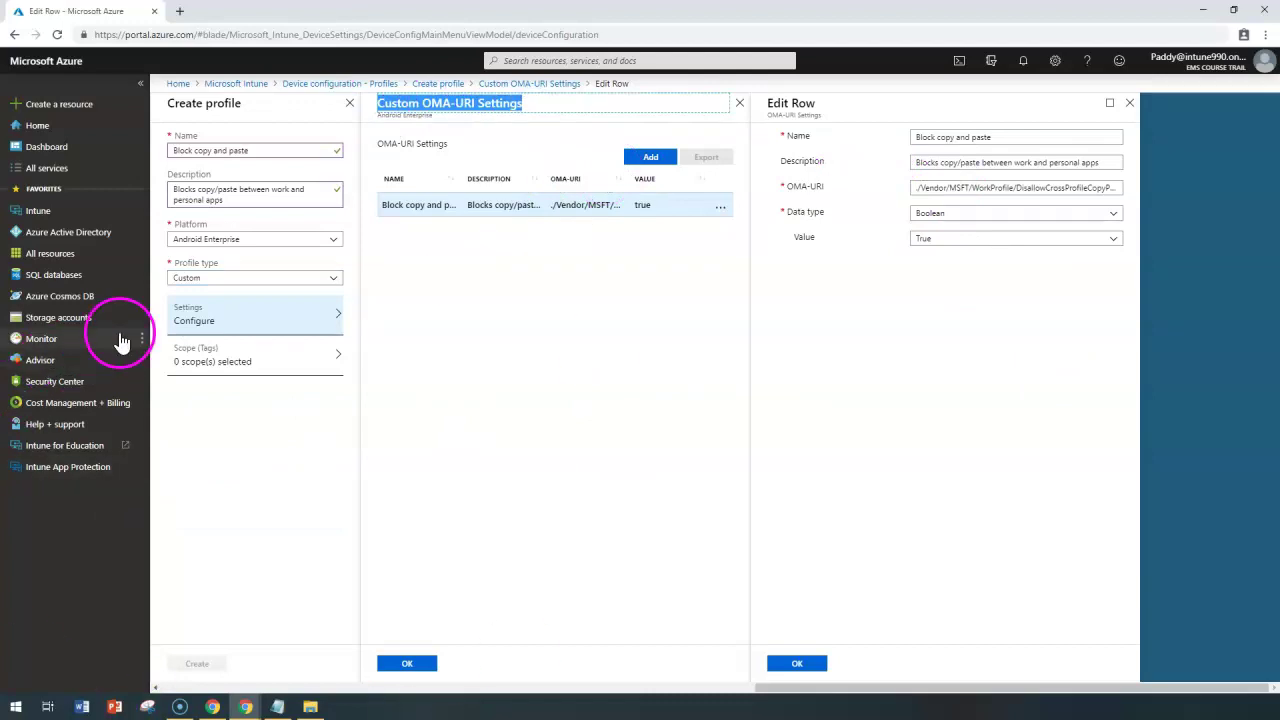
click(205, 279)
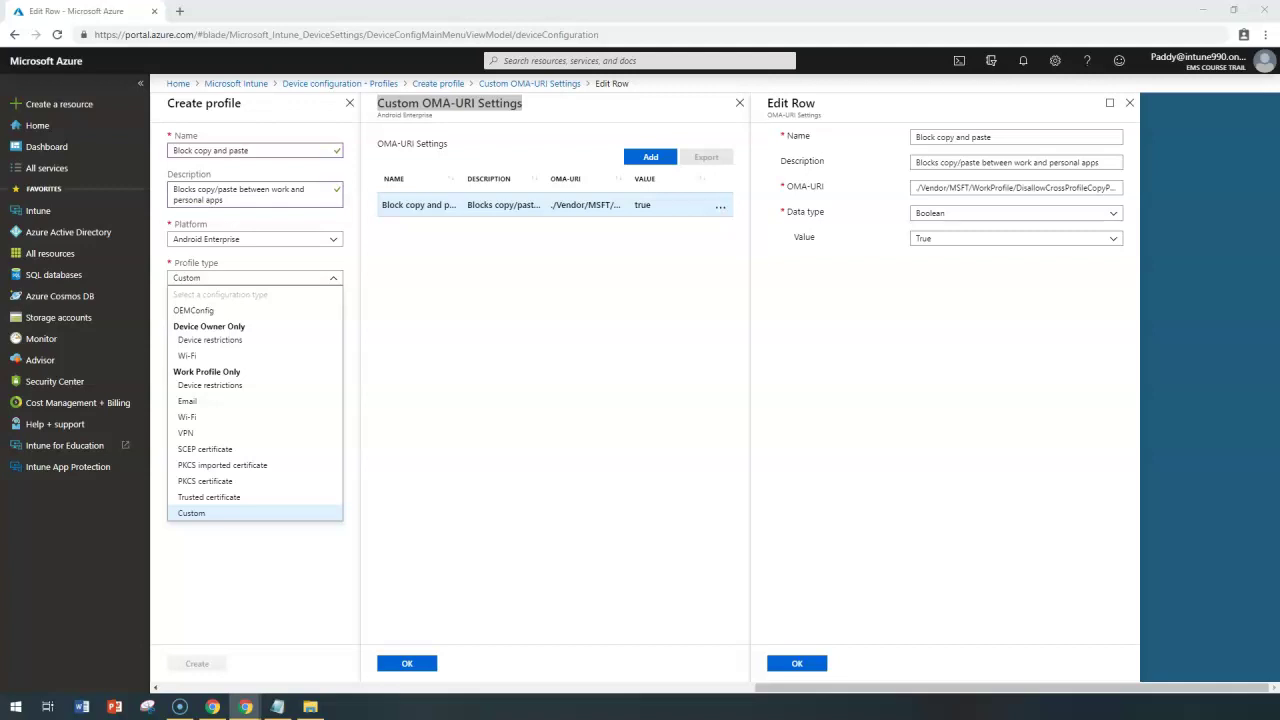
- Confirm the edited OMA-URI row and the settings, then create the 'Block copy and paste' profile
click(640, 534)
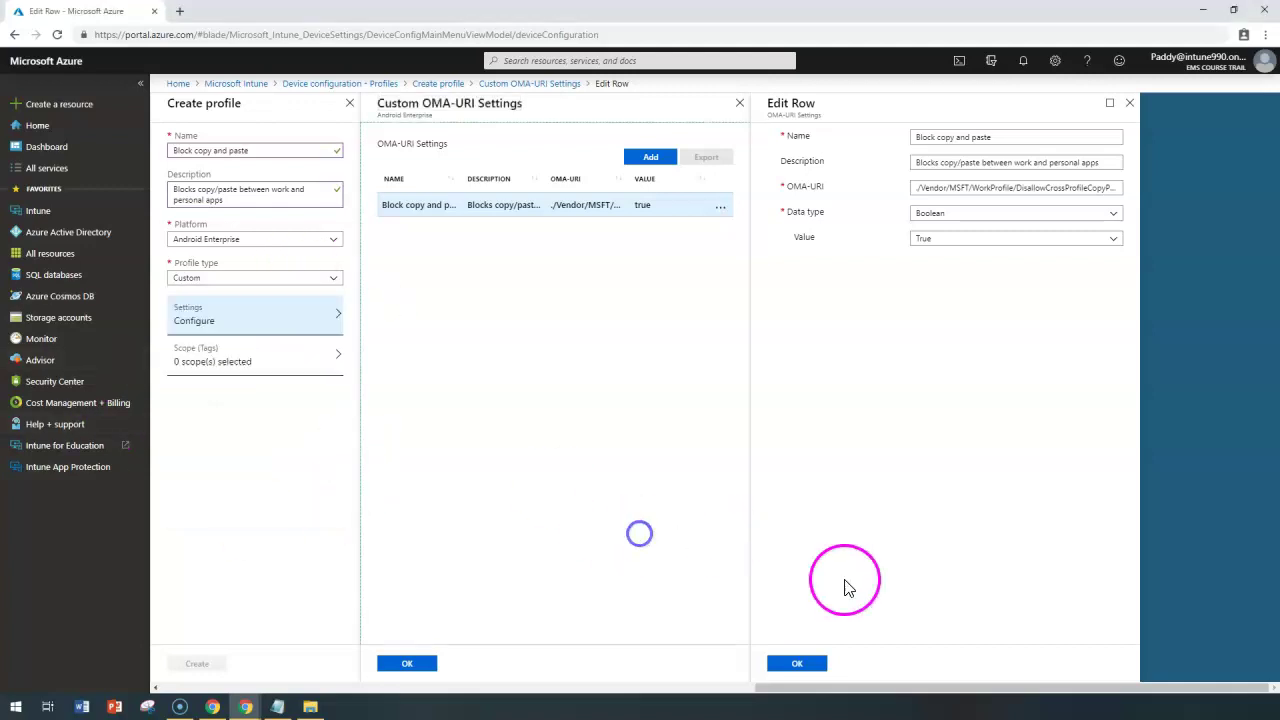
click(812, 665)
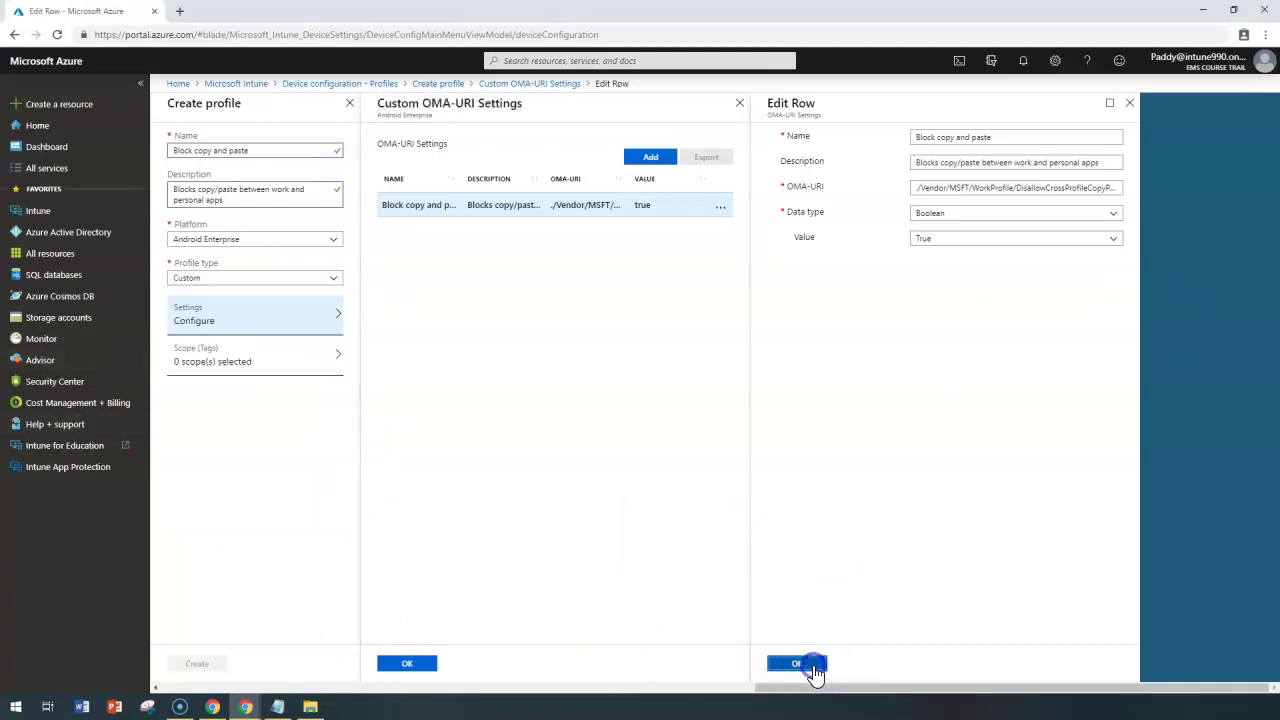
click(407, 664)
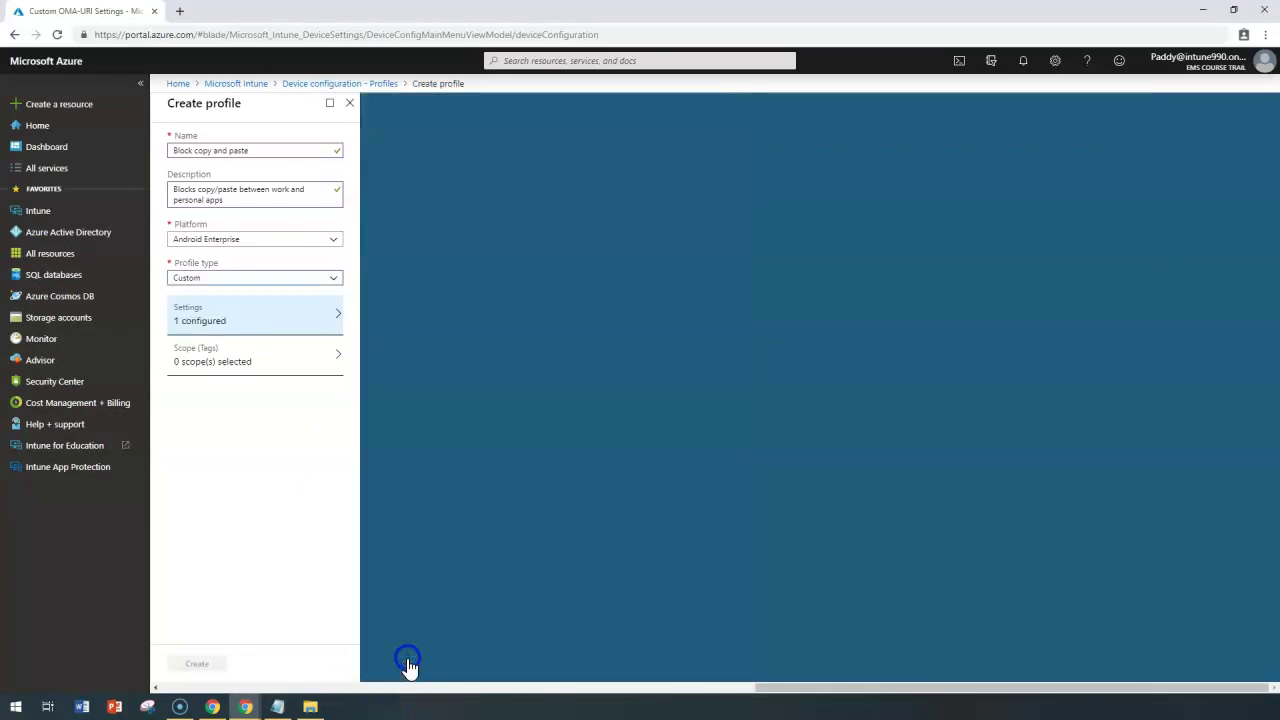
click(196, 664)
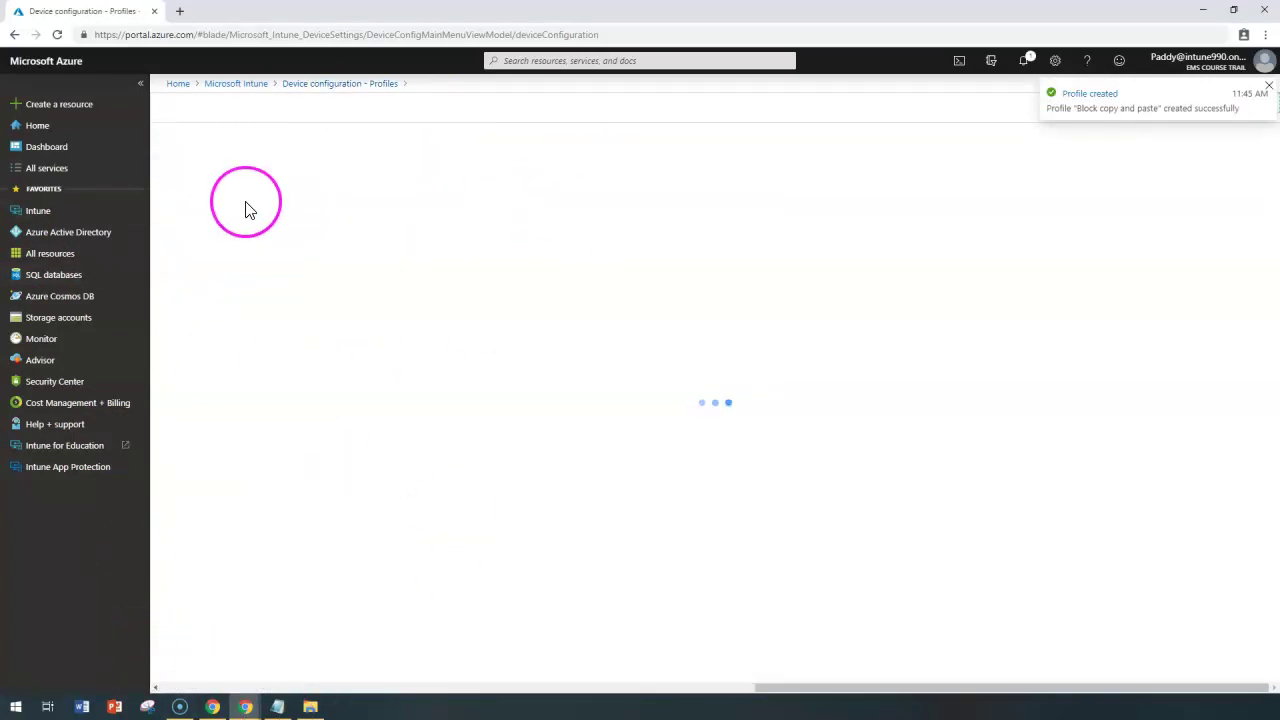
- Include All Finance Users Group in the profile's assignments and save
click(221, 248)
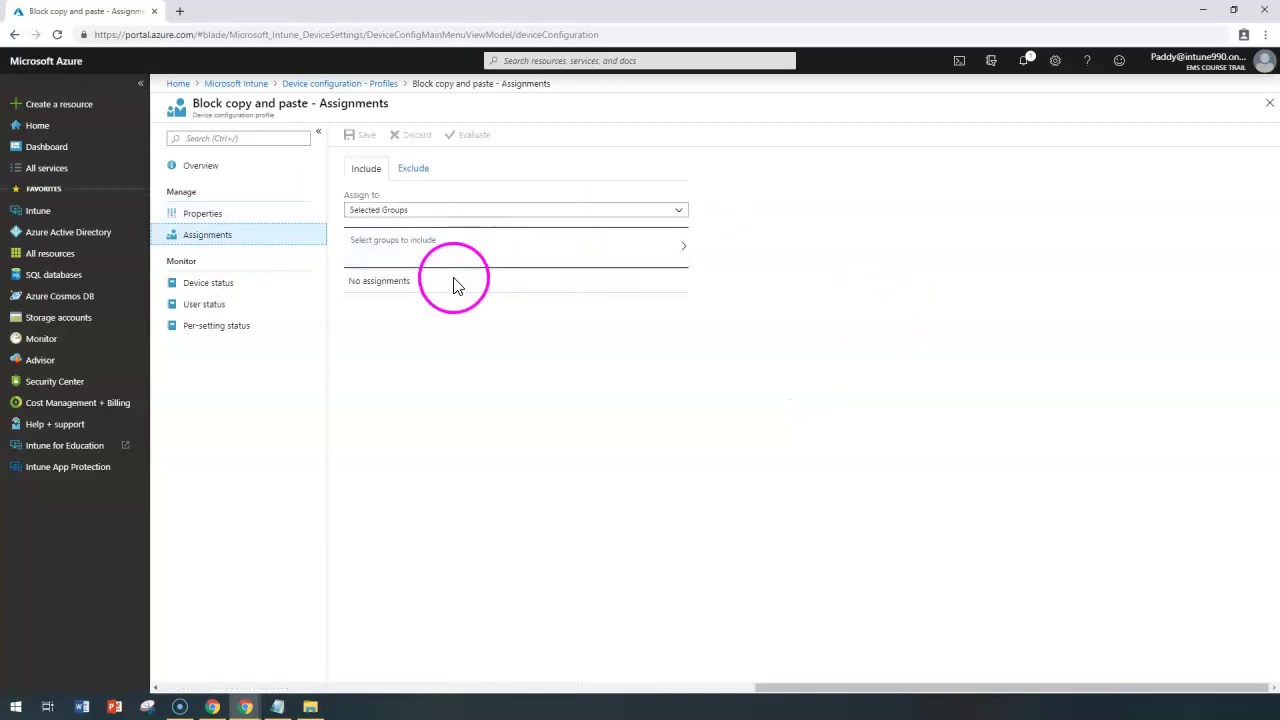
click(488, 252)
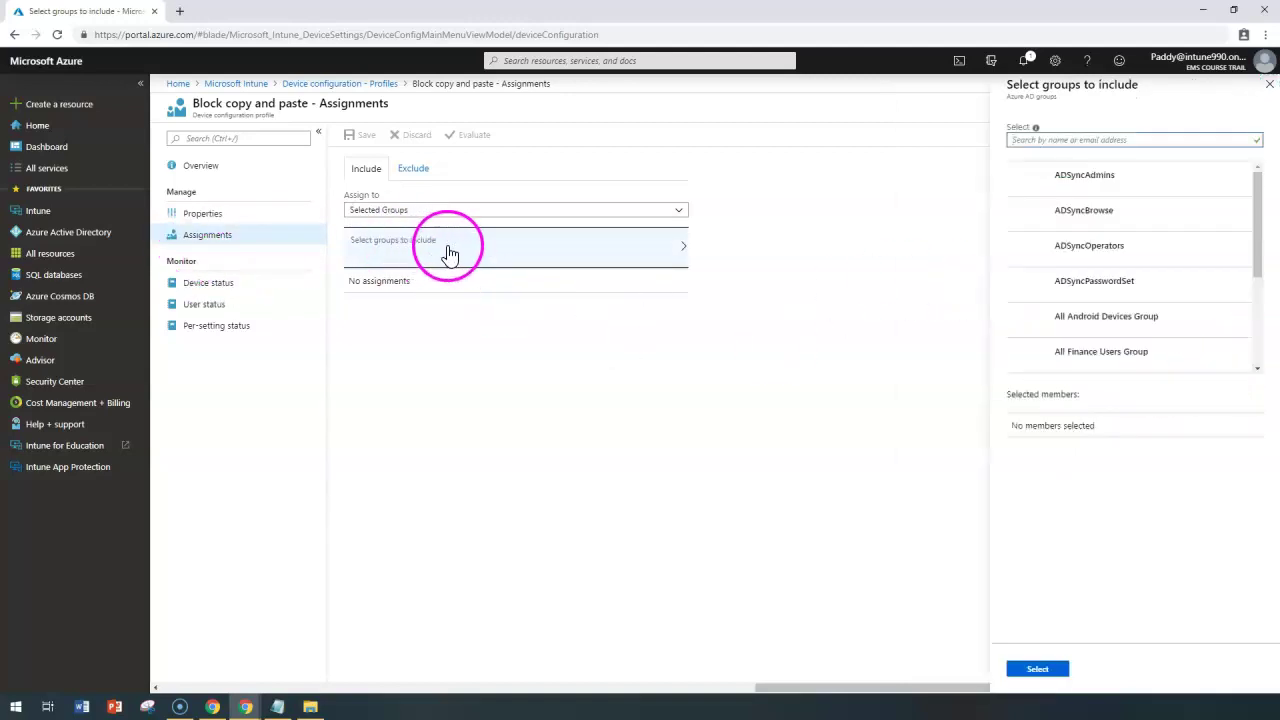
click(1085, 352)
click(1040, 669)
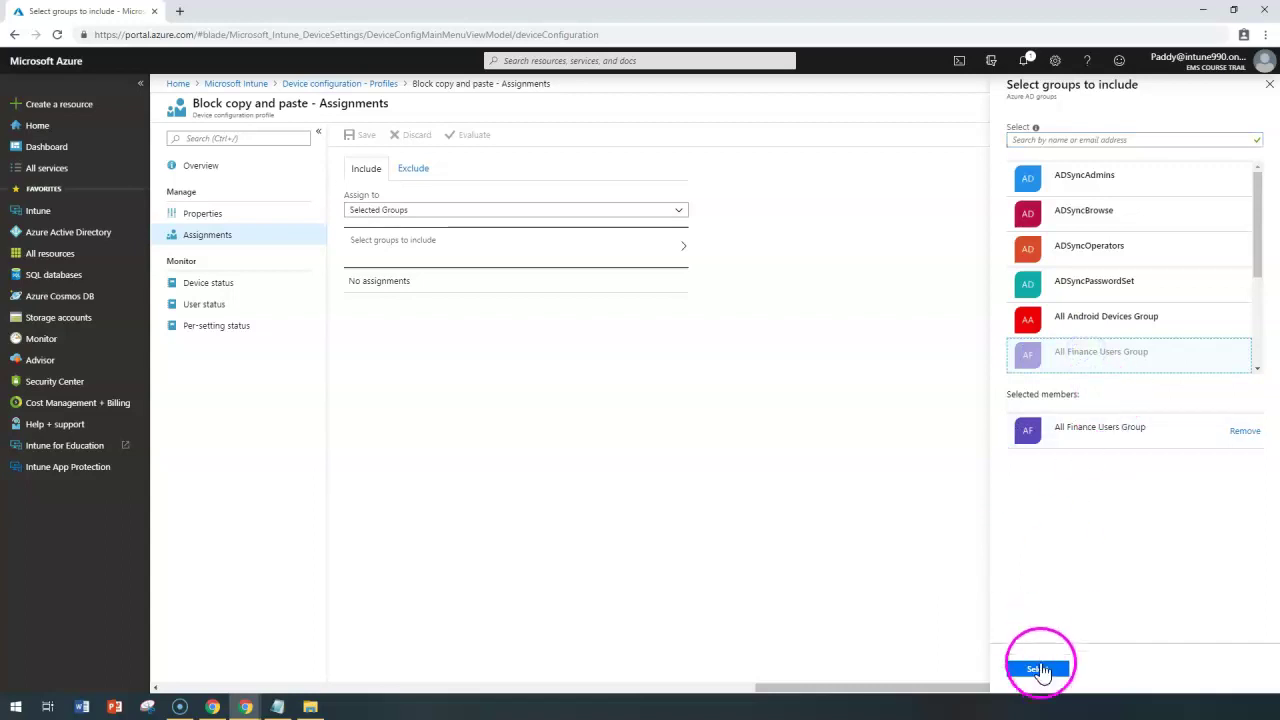
click(413, 168)
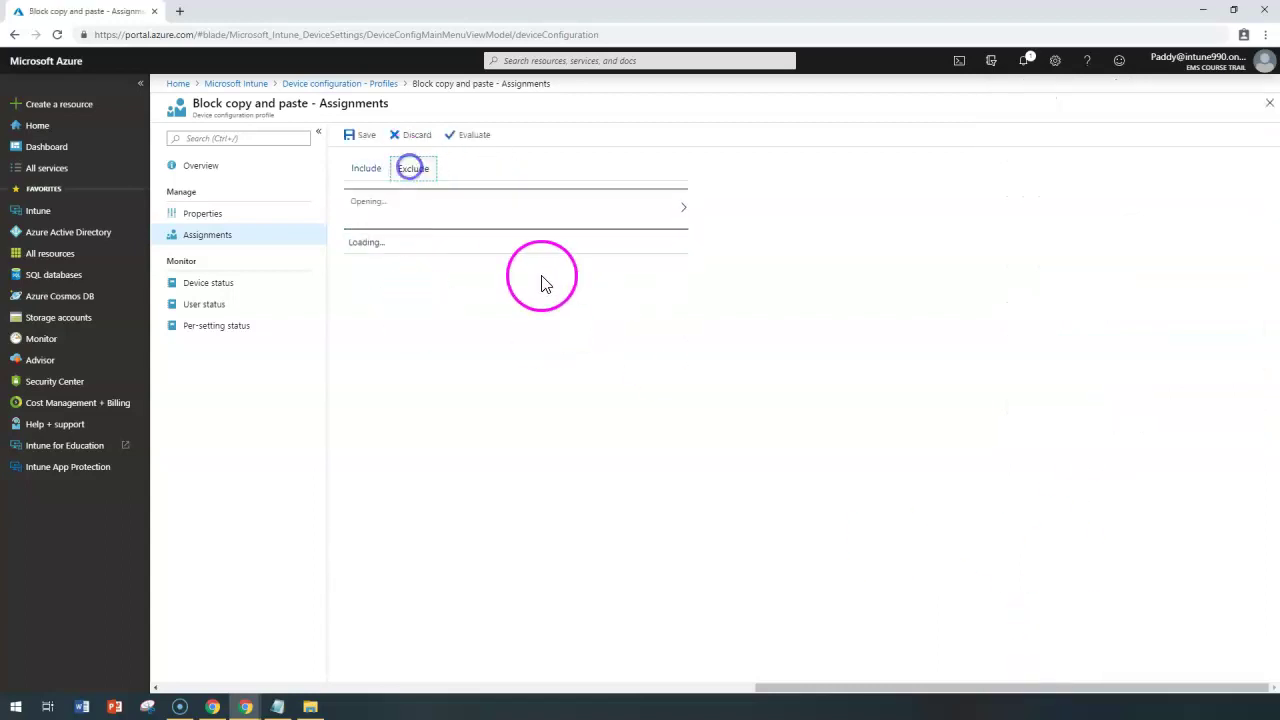
click(430, 250)
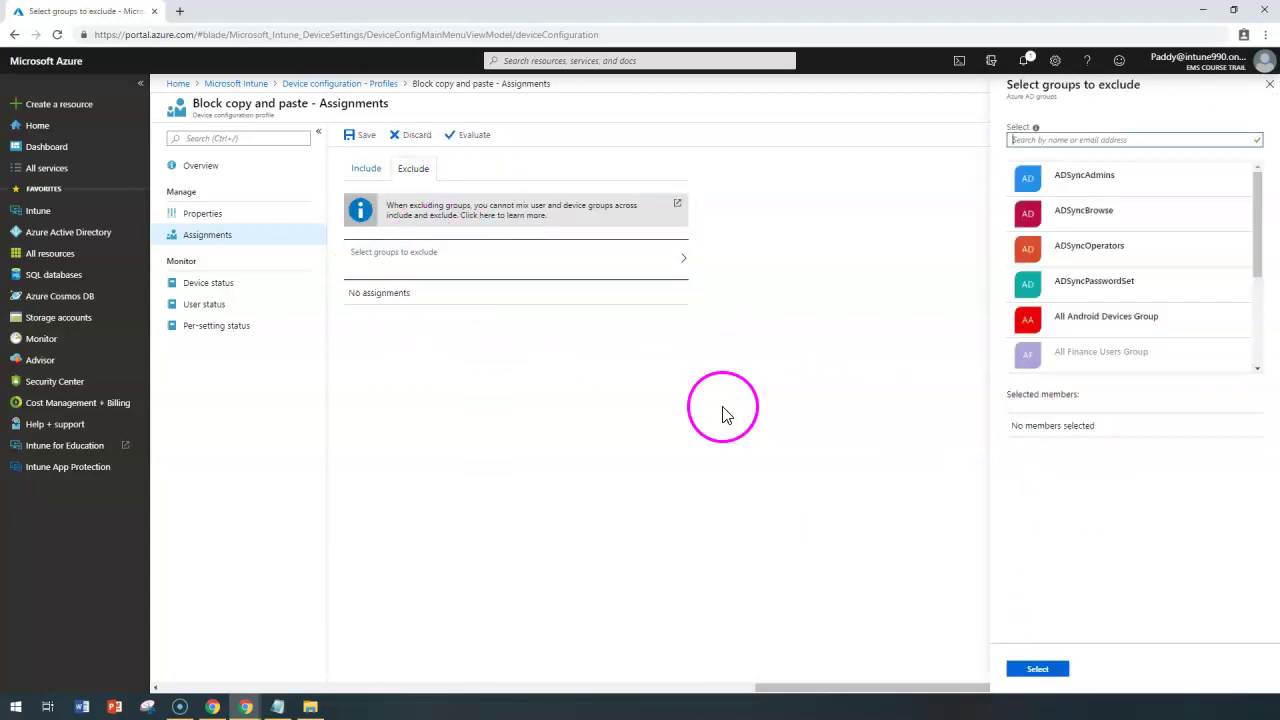
click(366, 168)
click(368, 134)
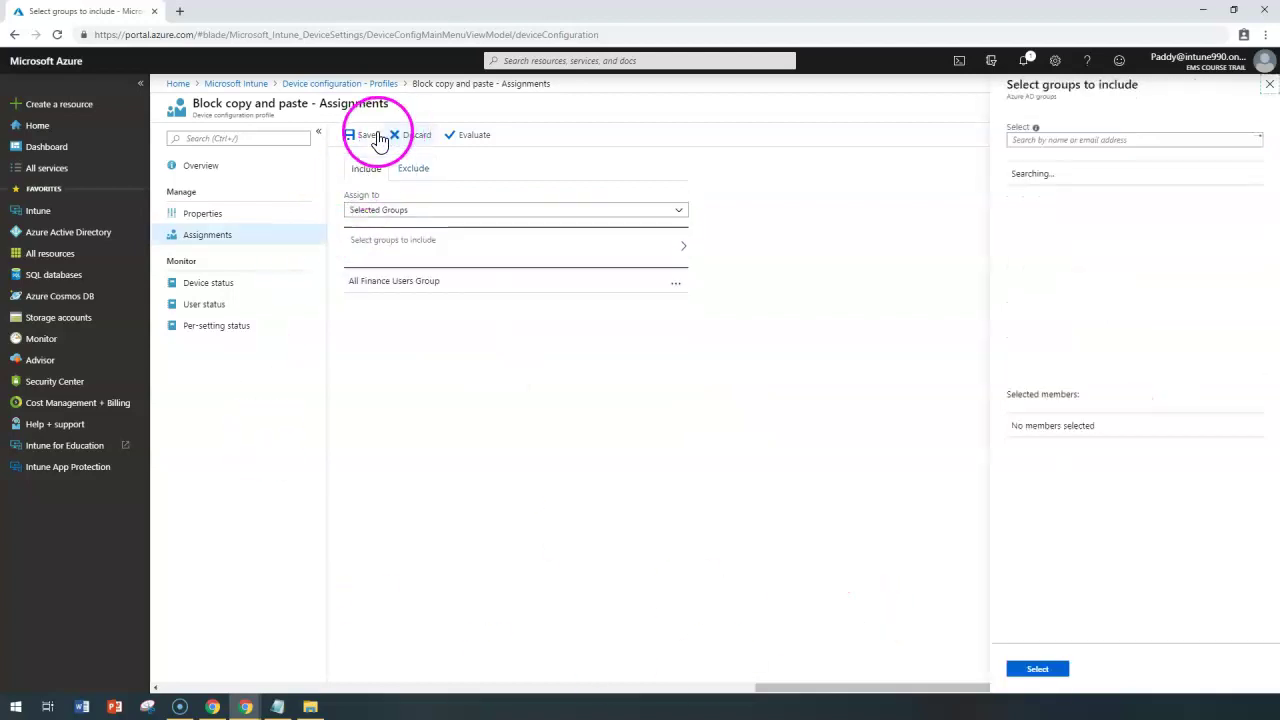